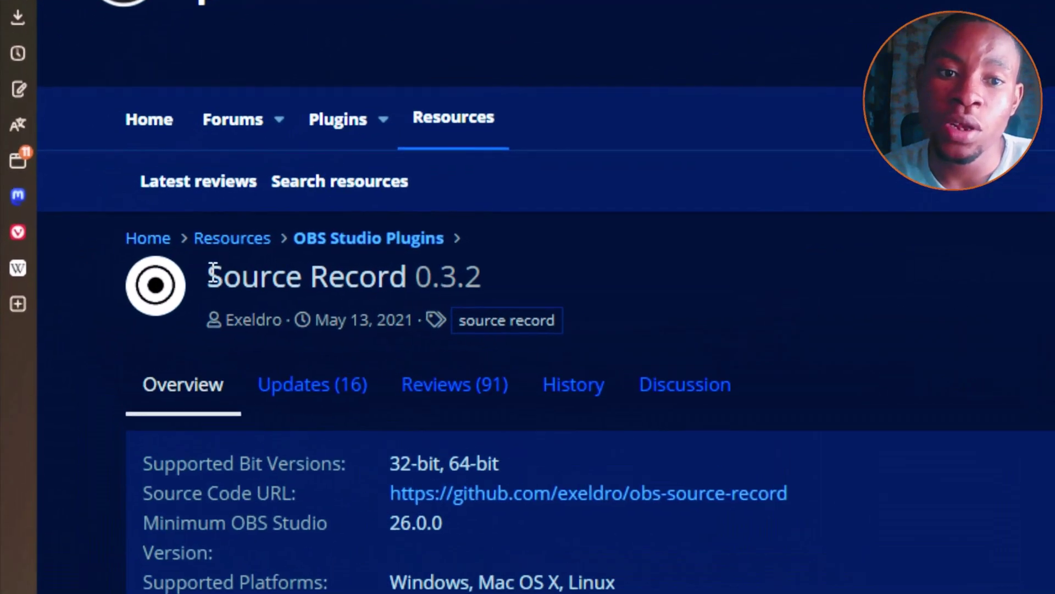
Open the downloadable file choices for the Source Record 0.3.2 plugin and review the packages offered for each platform.
drag(212, 273, 504, 267)
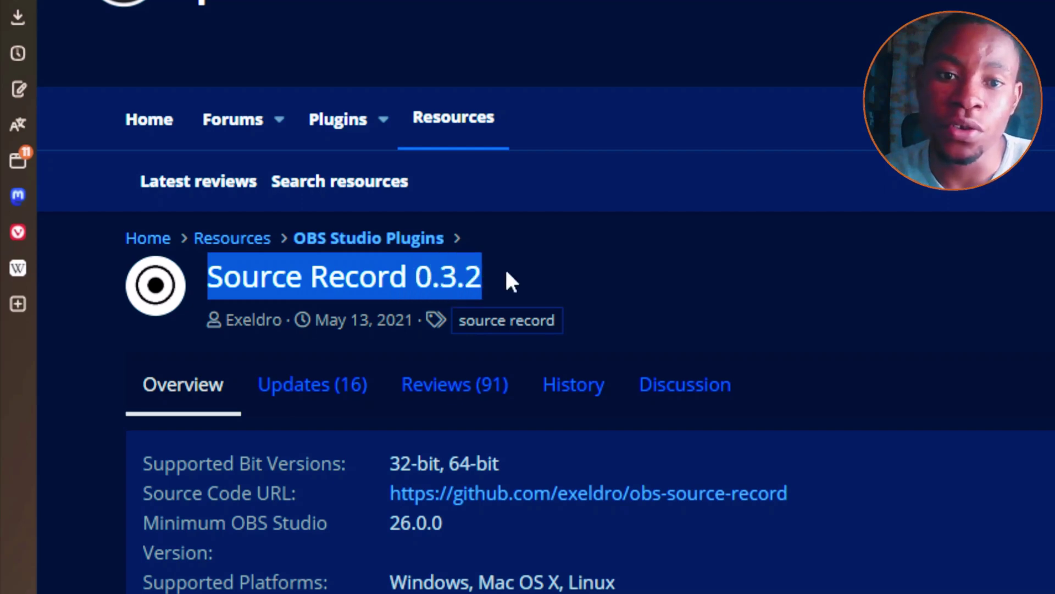
click(318, 264)
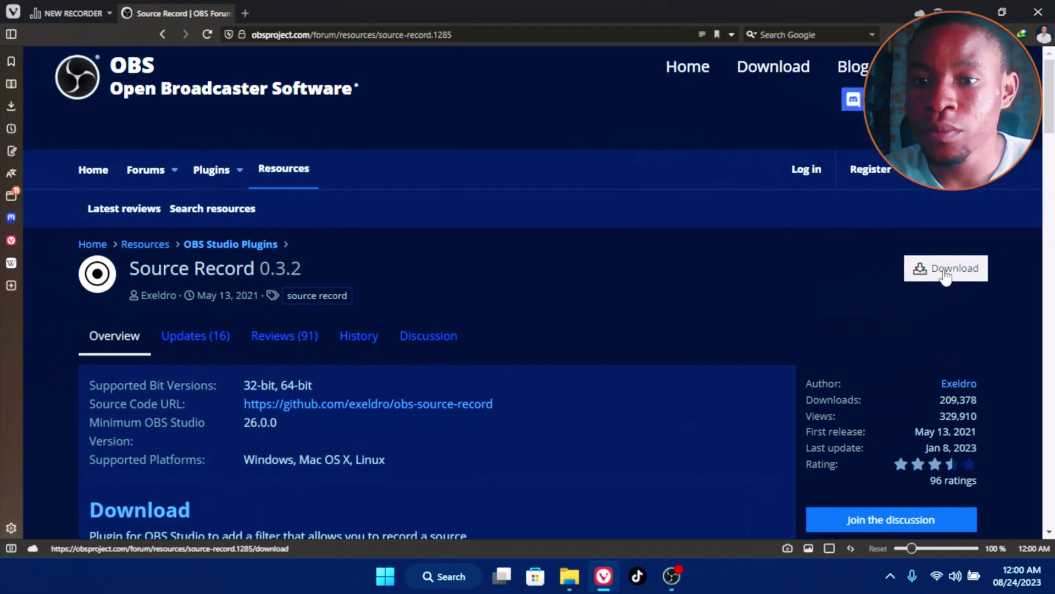
click(878, 310)
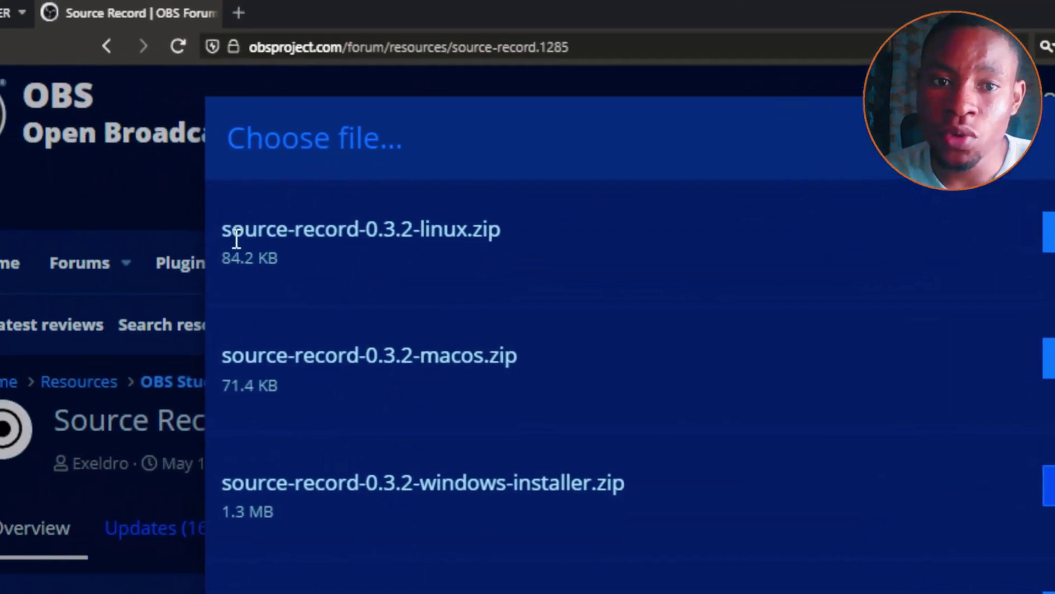
drag(235, 149, 325, 149)
drag(381, 231, 403, 237)
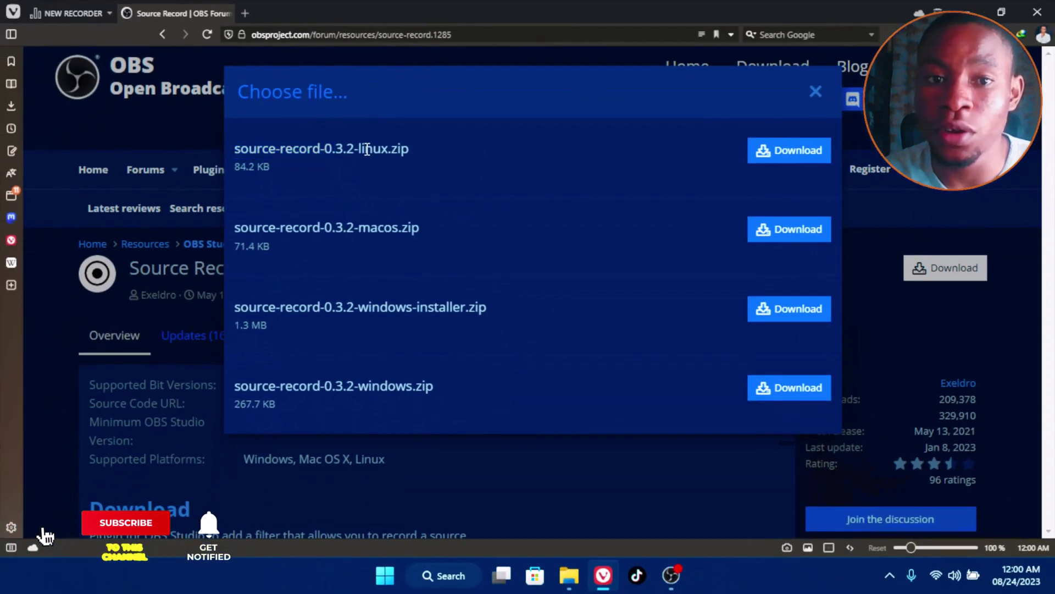
click(501, 228)
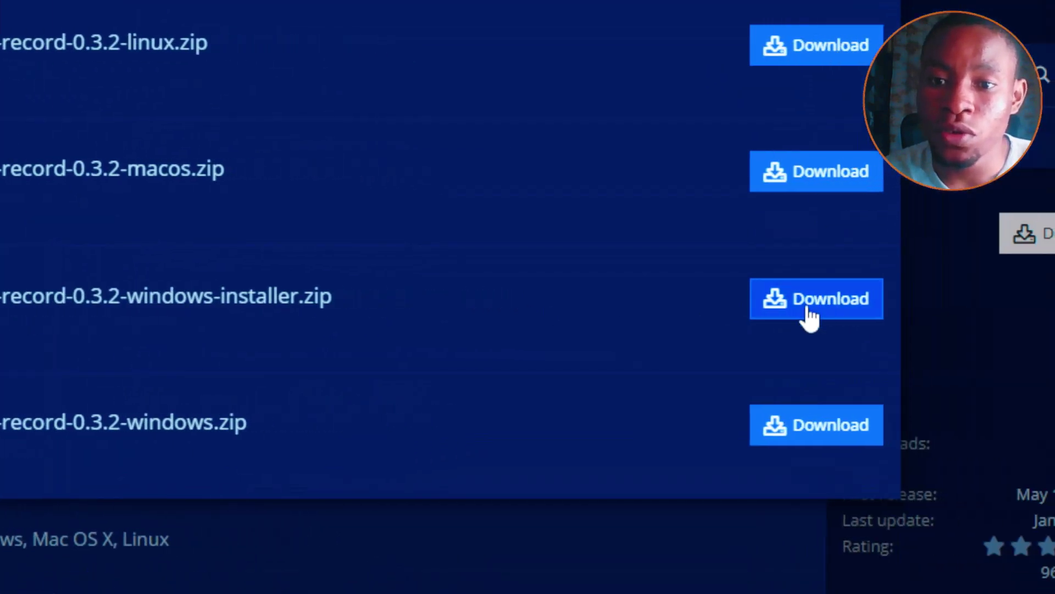
Try to download source-record-0.3.2-windows-installer.zip, dismissing the duplicate download dialog and closing the file choices.
click(810, 318)
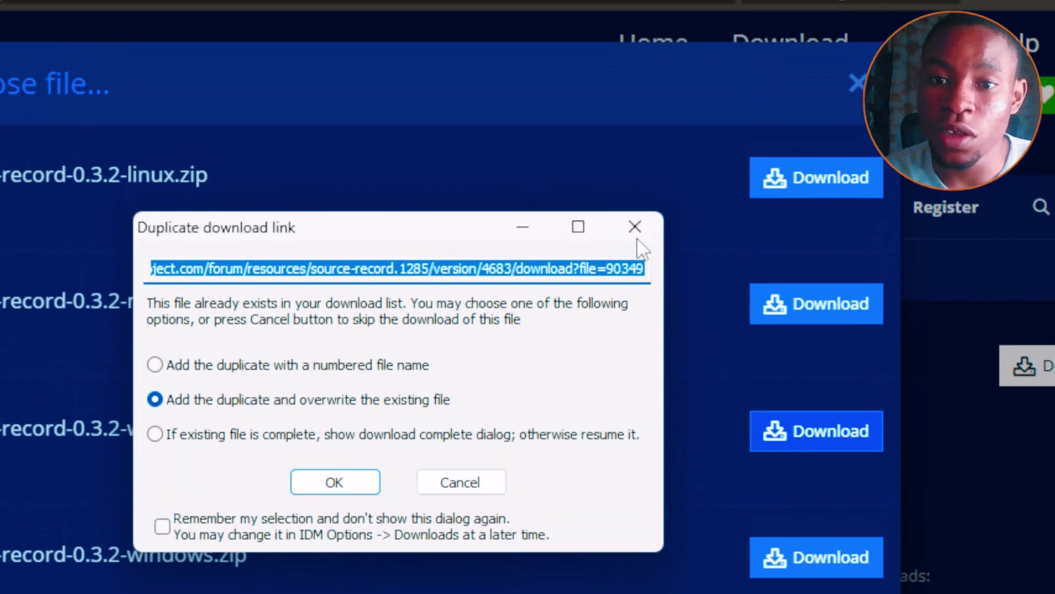
click(637, 234)
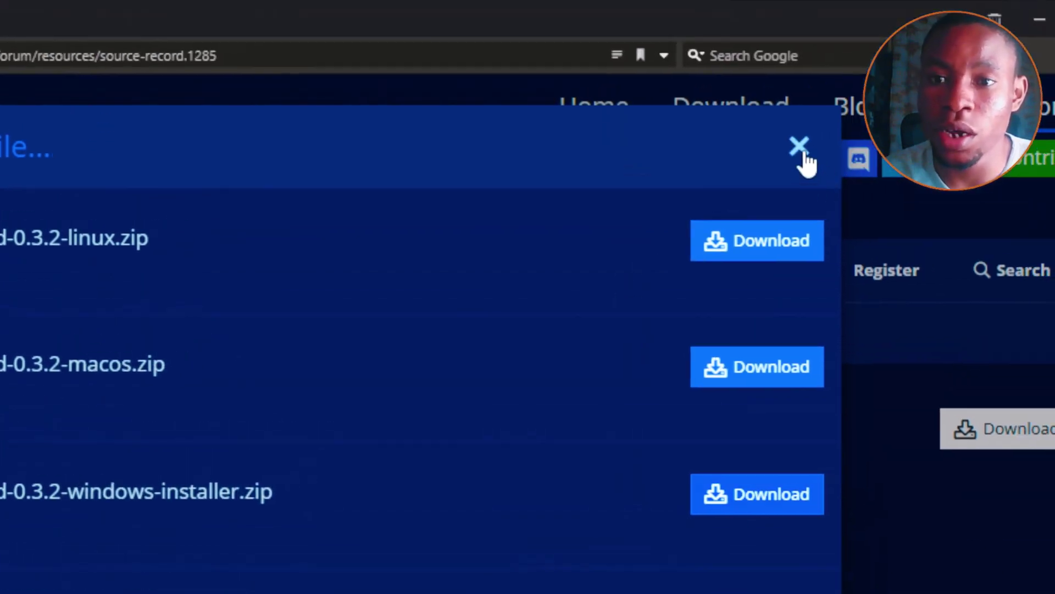
click(803, 155)
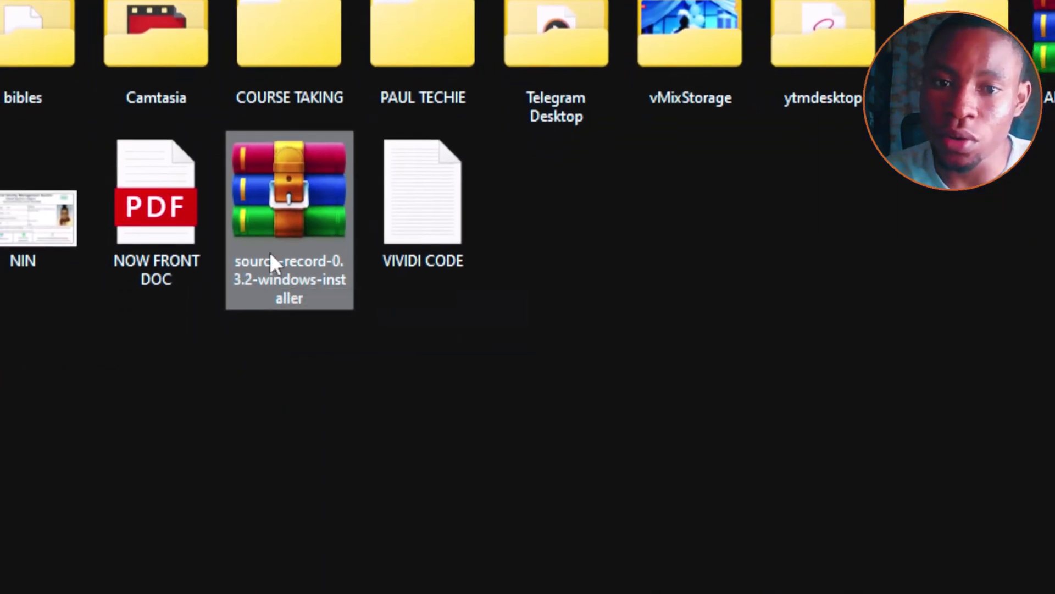
Extract the source-record-0.3.2-windows-installer archive in the Documents folder into a subfolder of the same name.
right_click(275, 240)
mouse_move(369, 546)
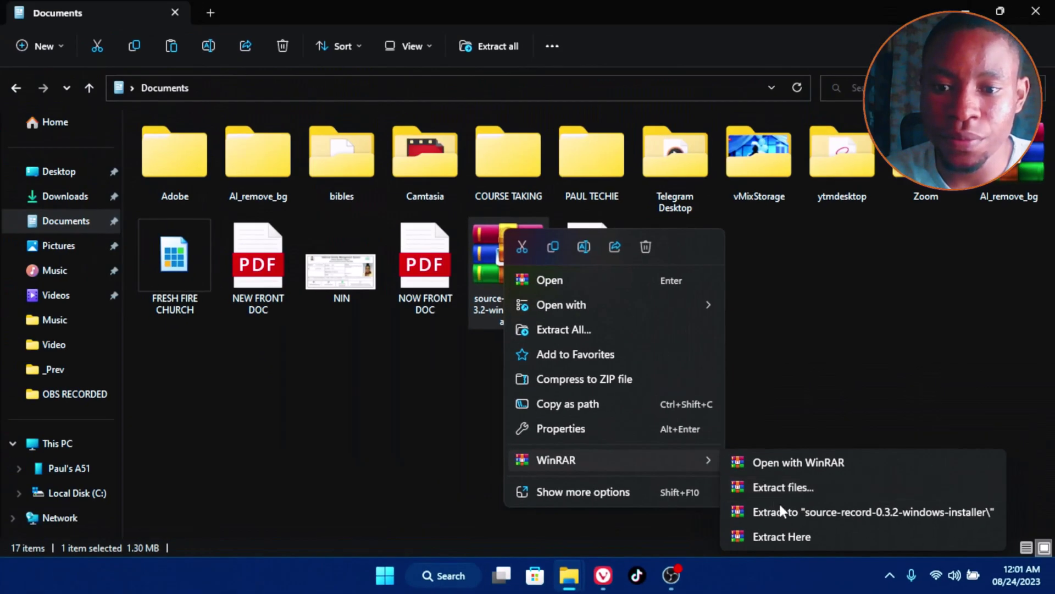
click(783, 509)
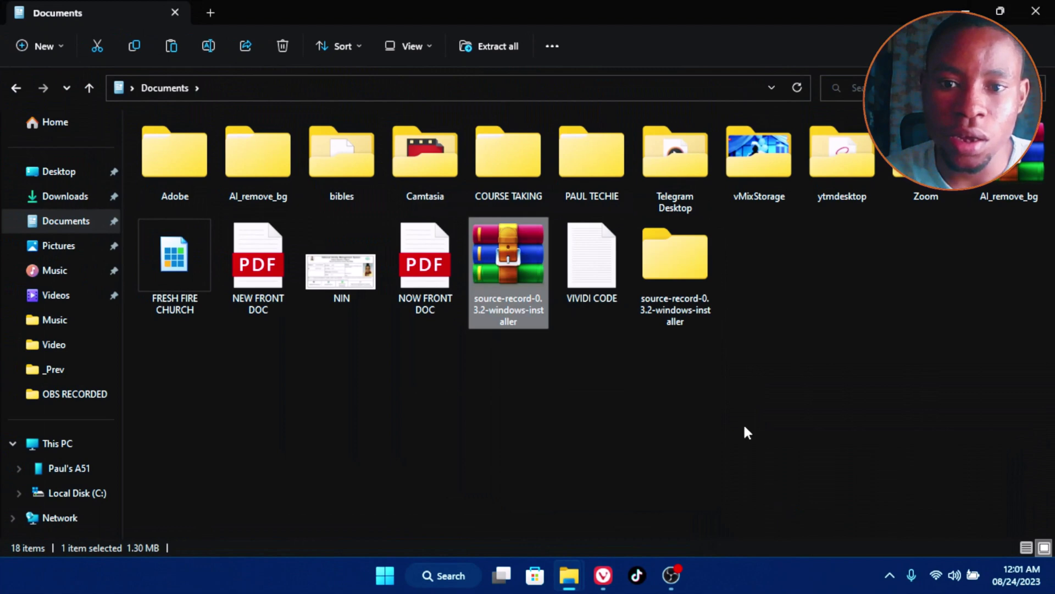
Open the extracted source-record-0.3.2-windows-installer folder and try to run the source-record-installer application.
click(681, 282)
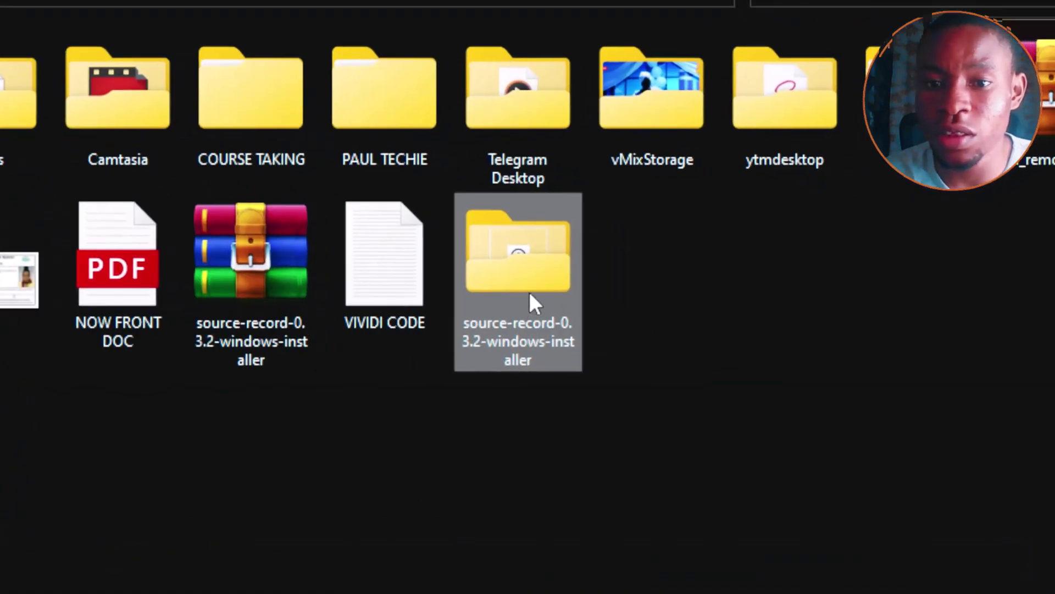
double_click(529, 291)
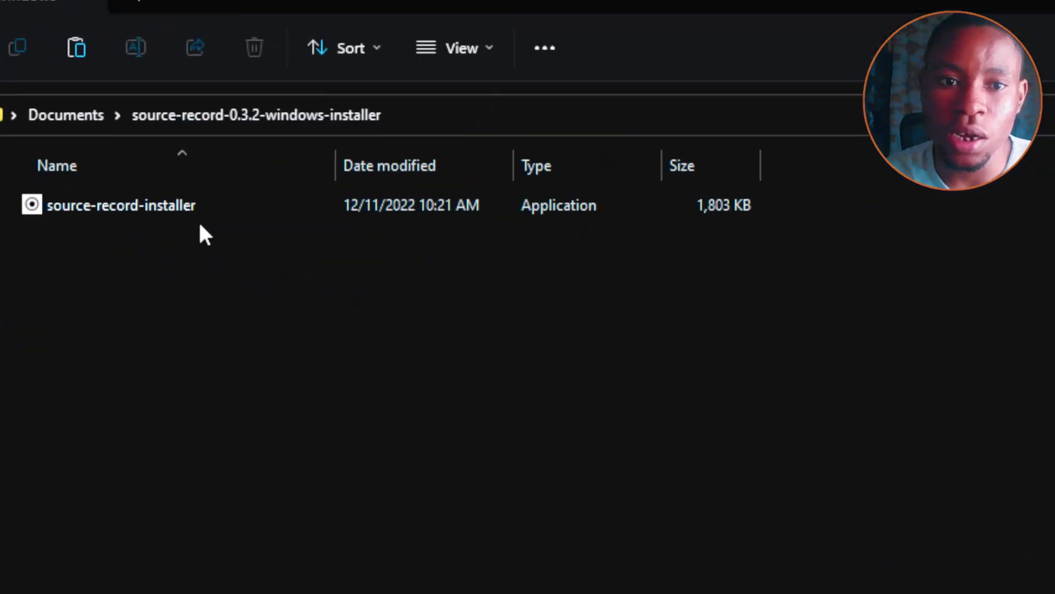
click(240, 234)
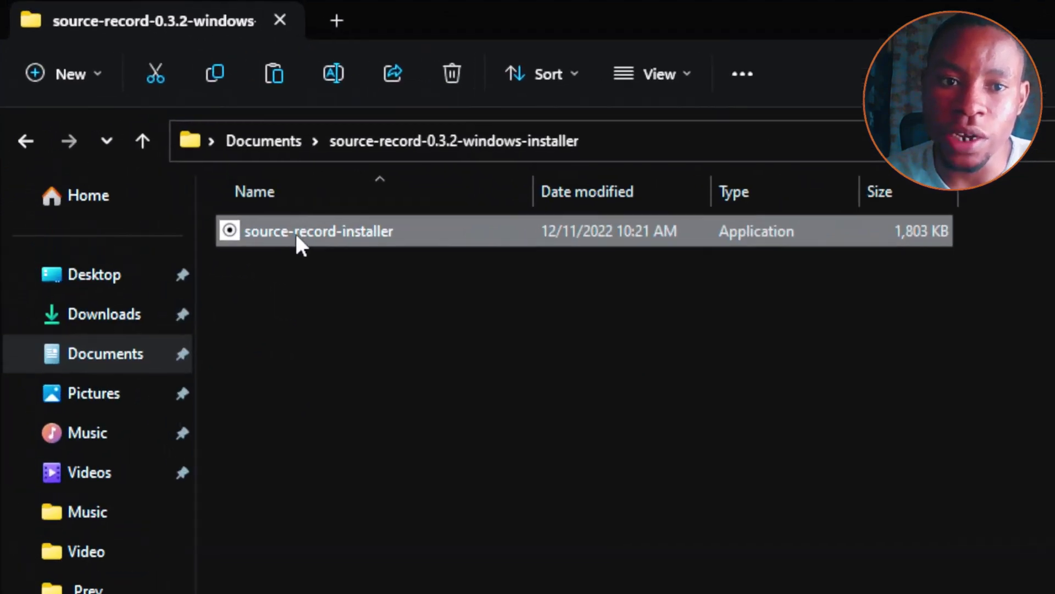
right_click(296, 233)
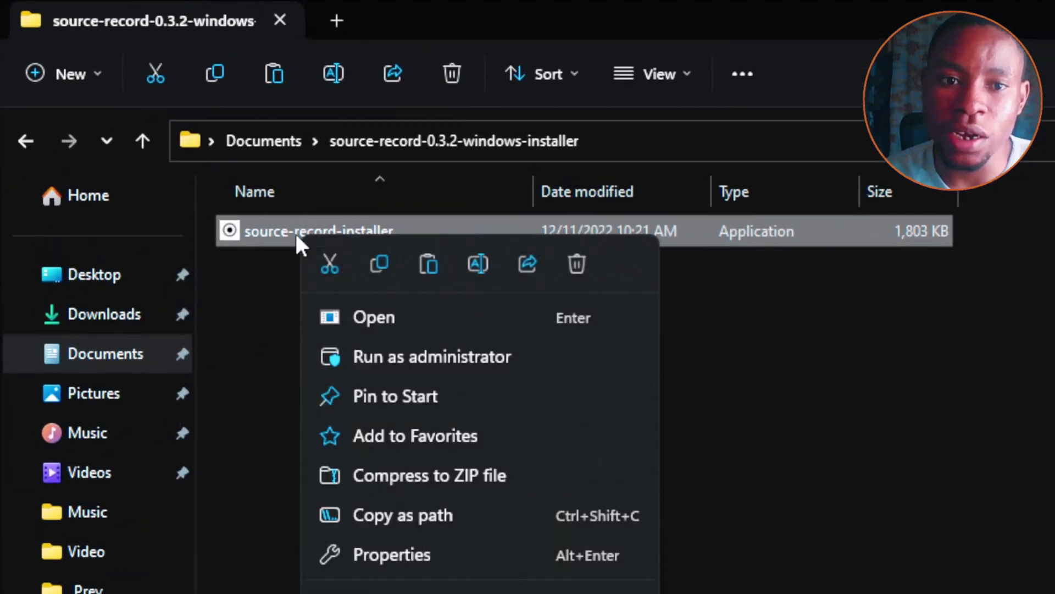
click(374, 324)
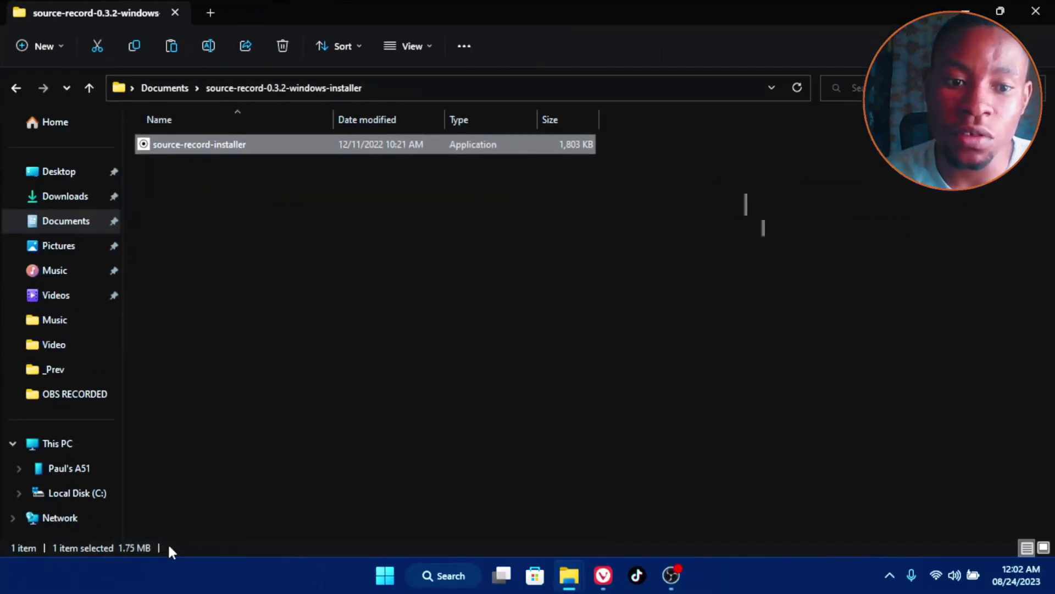
right_click(221, 145)
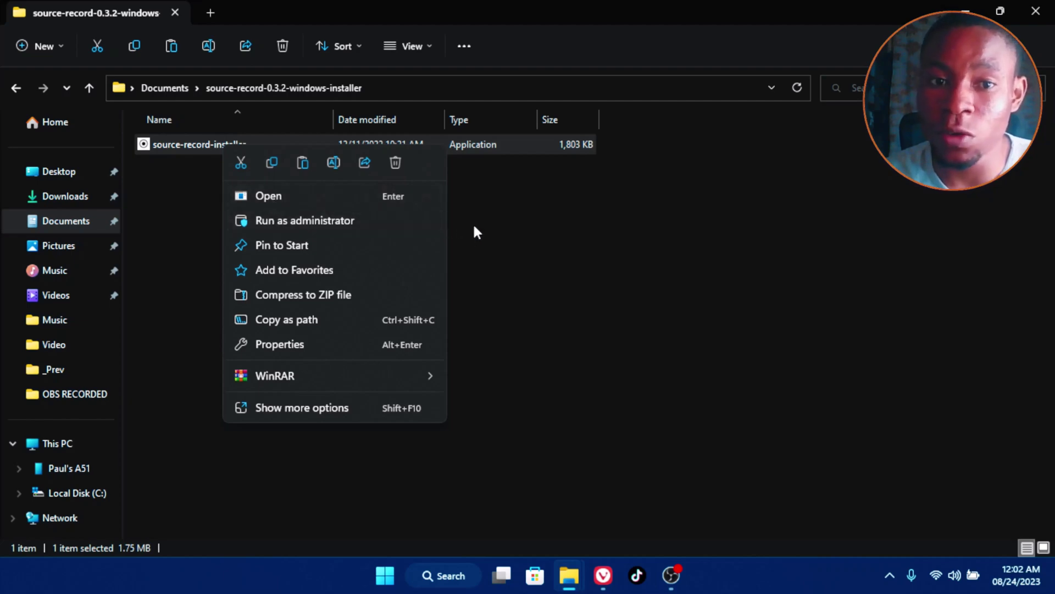
Switch to OBS, select the JUSTCAM$ scene and open the filters of its PHONECAM$ source.
click(673, 577)
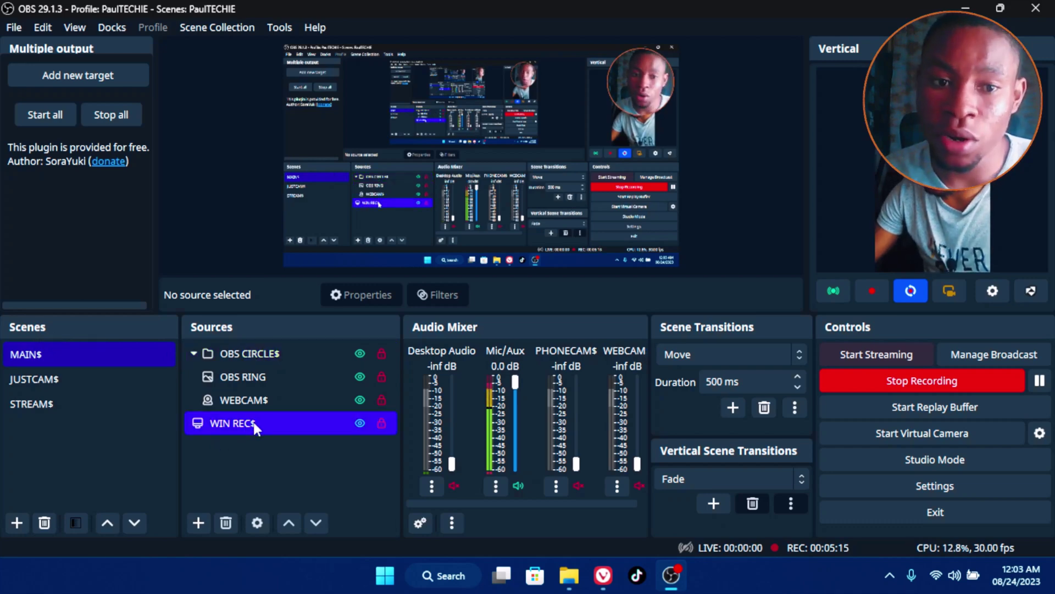
click(59, 378)
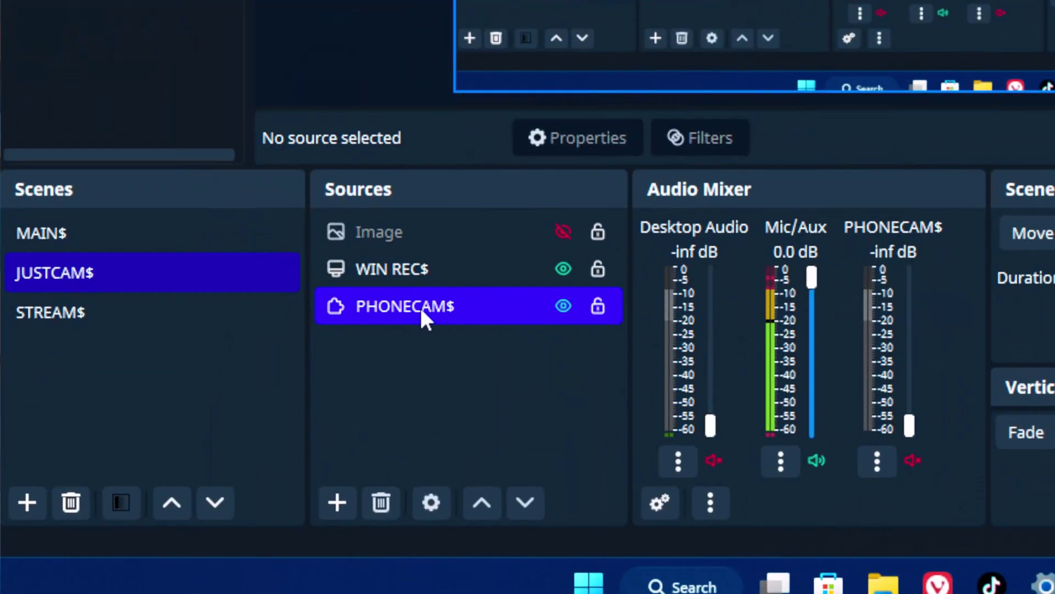
right_click(420, 305)
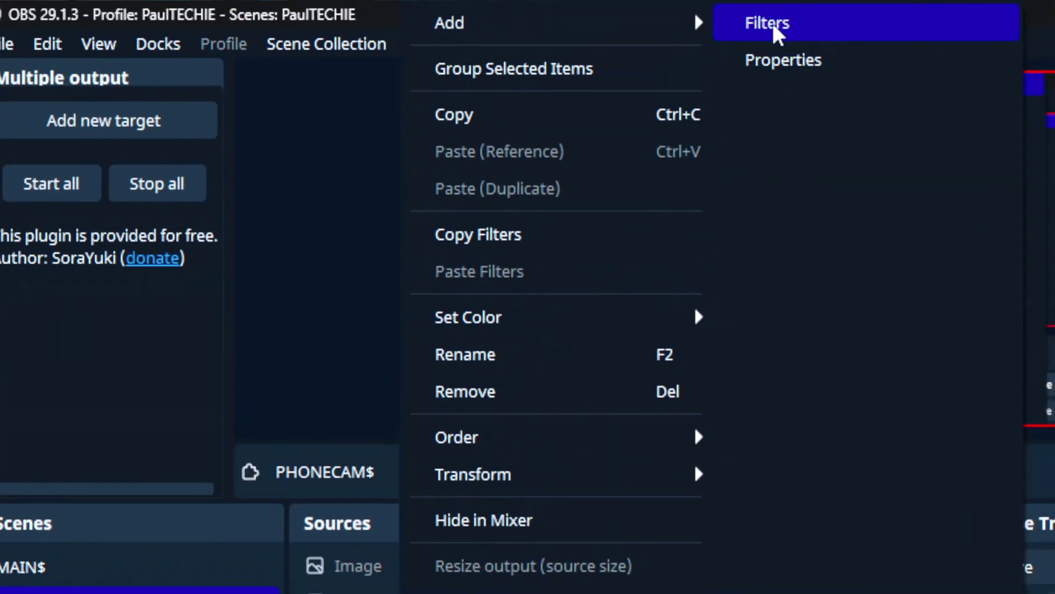
click(775, 28)
drag(305, 17, 387, 34)
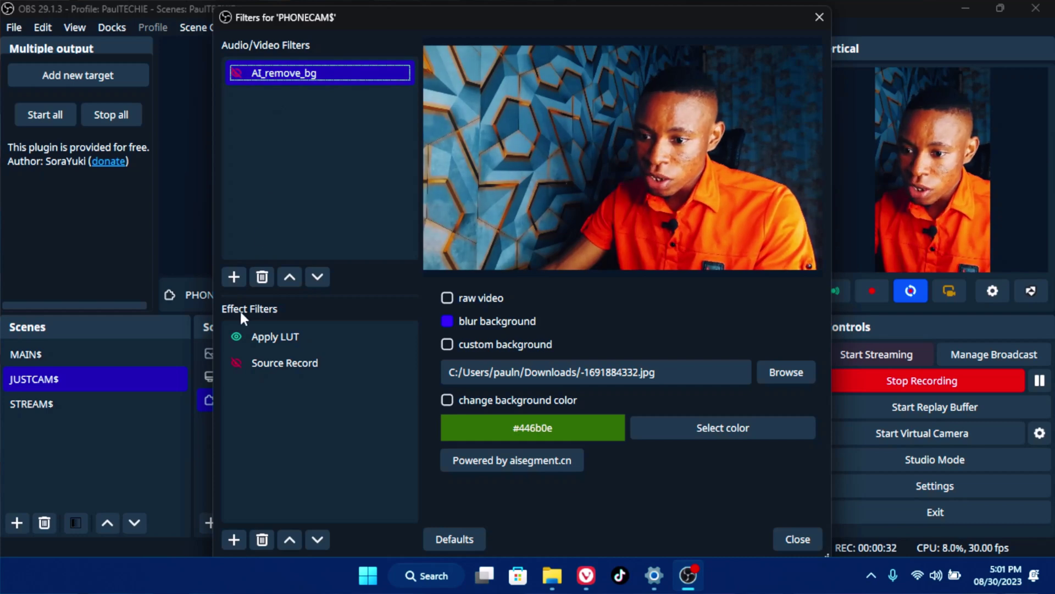
Delete the existing Source Record effect filter from the PHONECAM$ source.
click(280, 344)
click(279, 361)
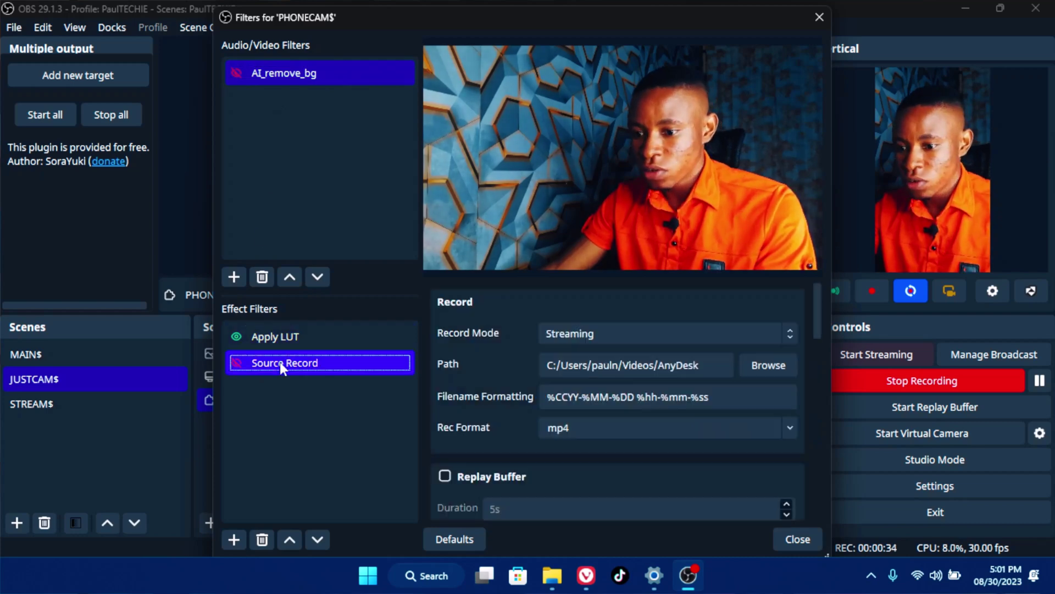
key(Delete)
click(584, 307)
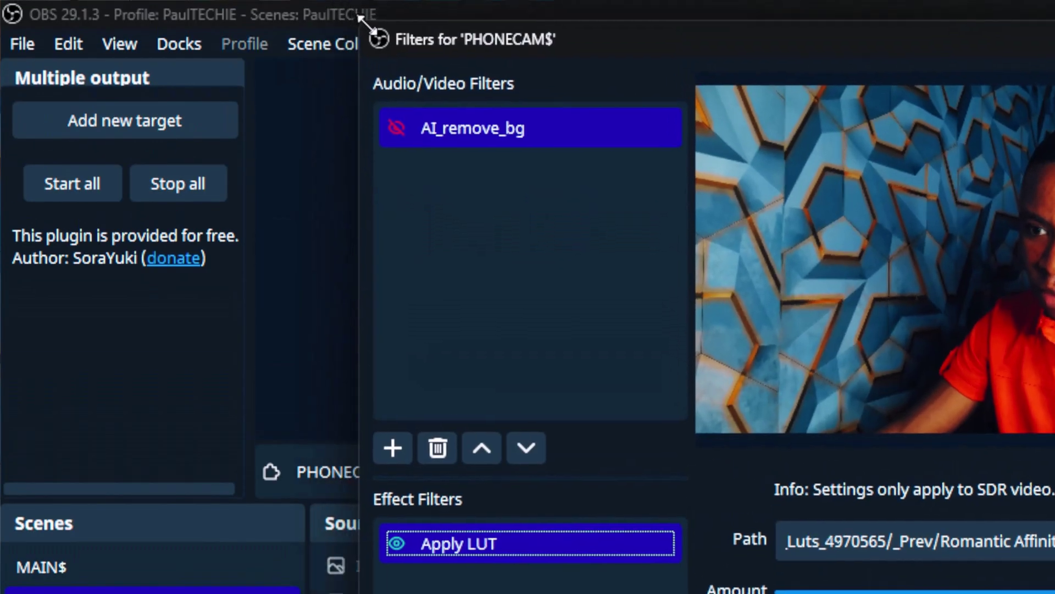
drag(359, 17, 393, 31)
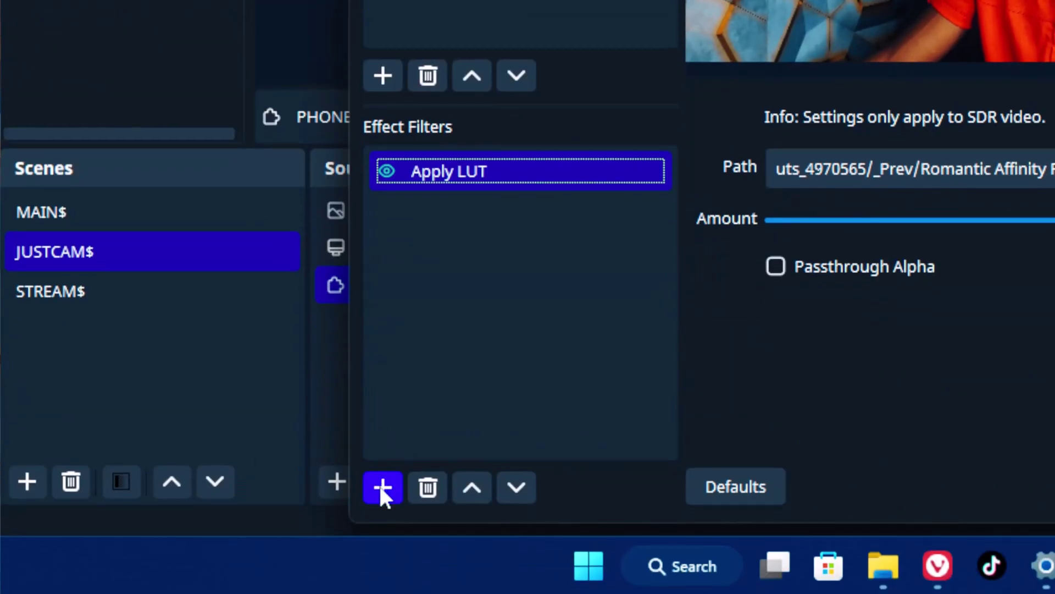
Add a Source Record effect filter to the PHONECAM$ source, keeping the suggested name.
click(380, 489)
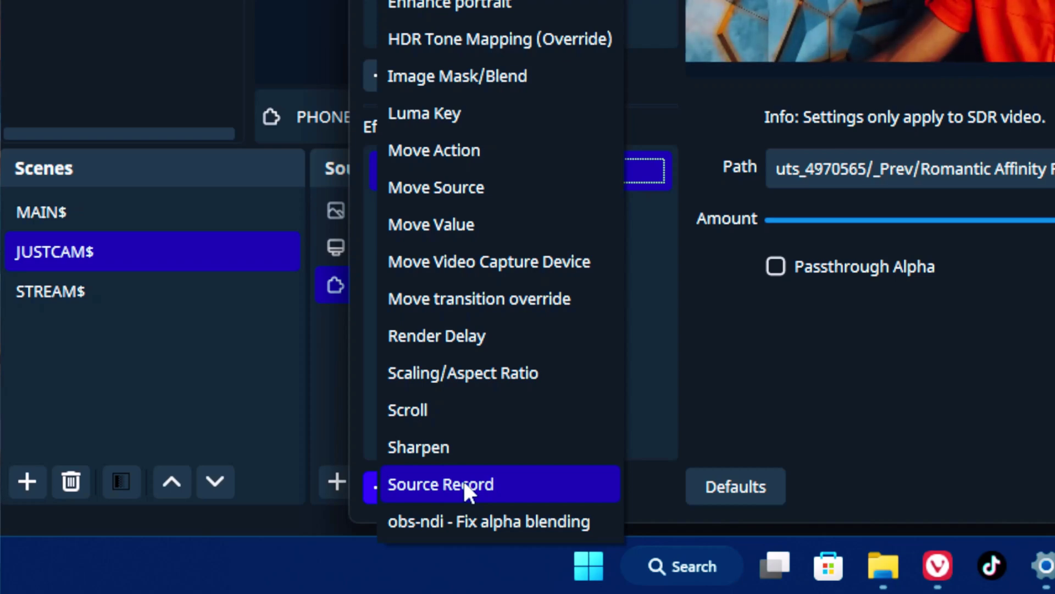
click(477, 484)
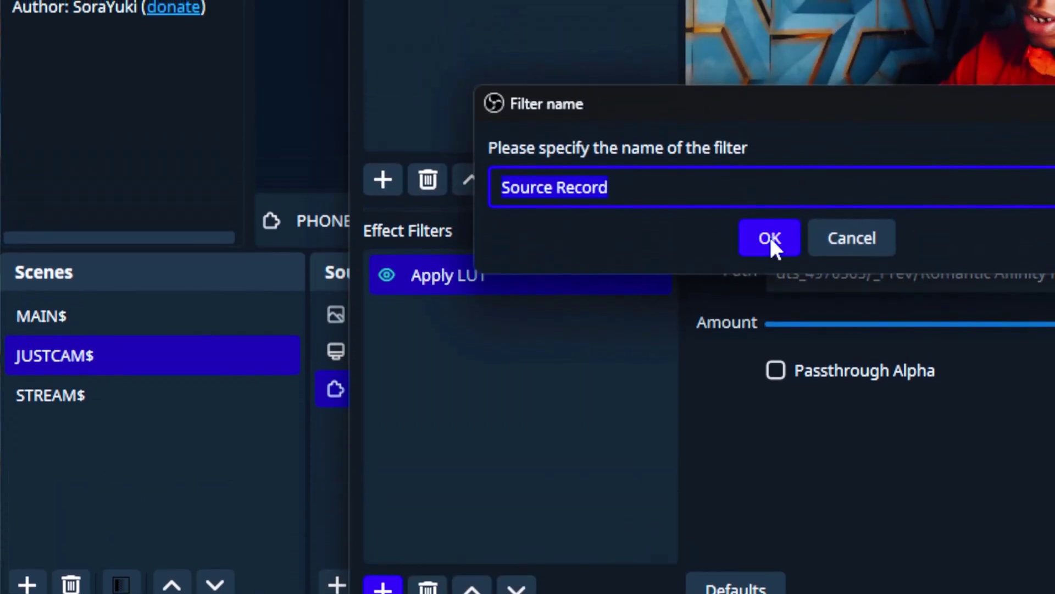
click(770, 236)
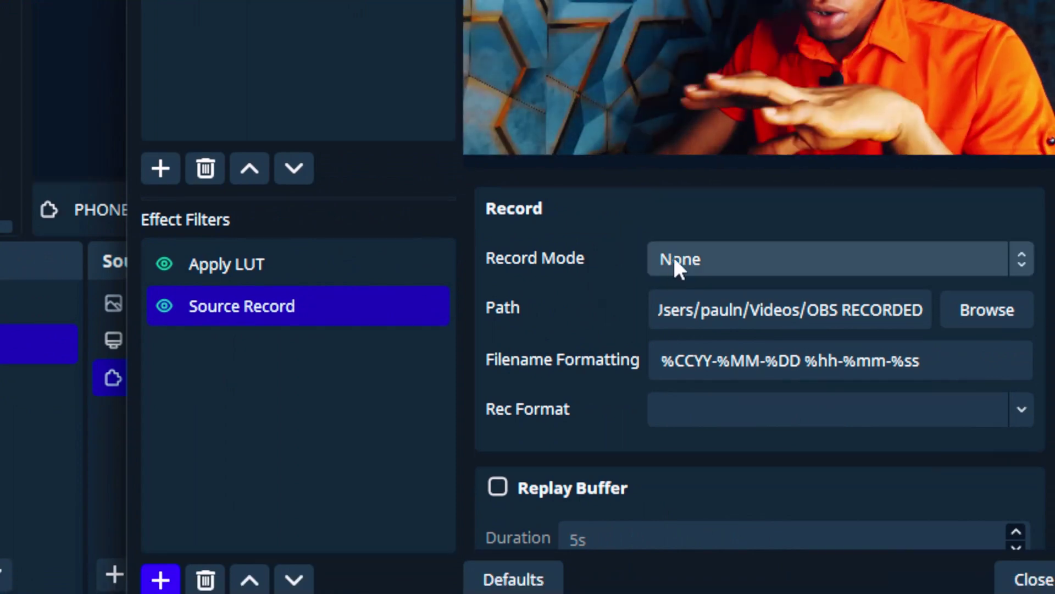
Configure the Source Record filter with record mode Streaming, path Videos/AnyDesk and recording format mp4, and close the filters window.
click(675, 261)
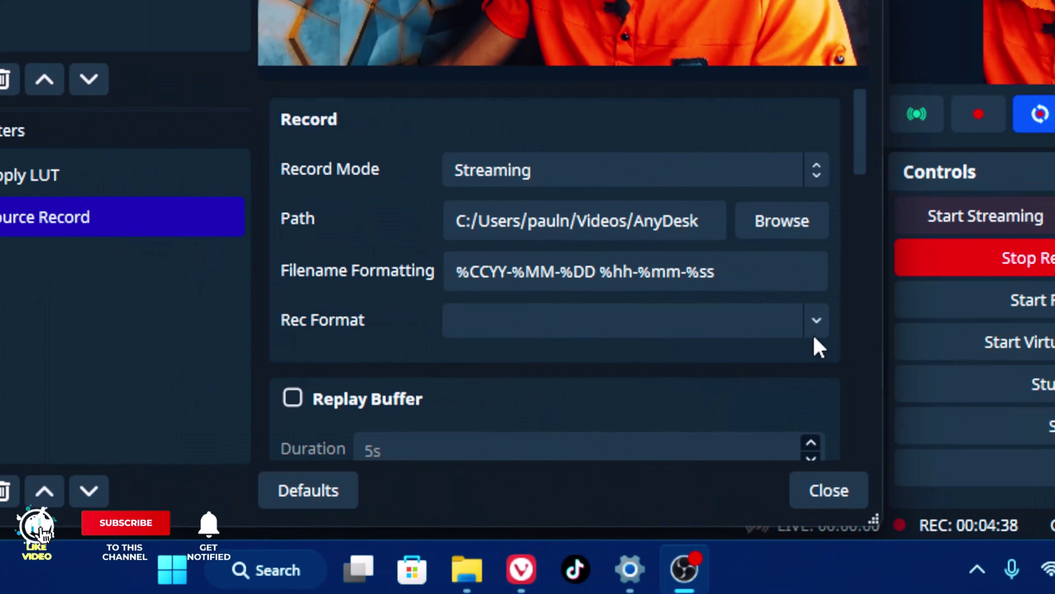
click(812, 321)
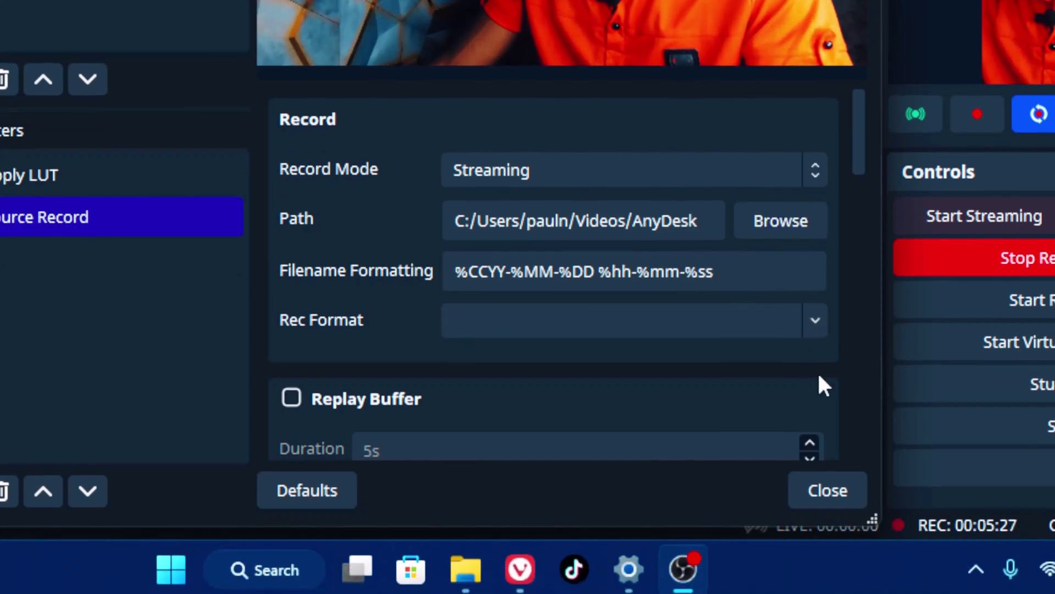
click(824, 352)
click(469, 377)
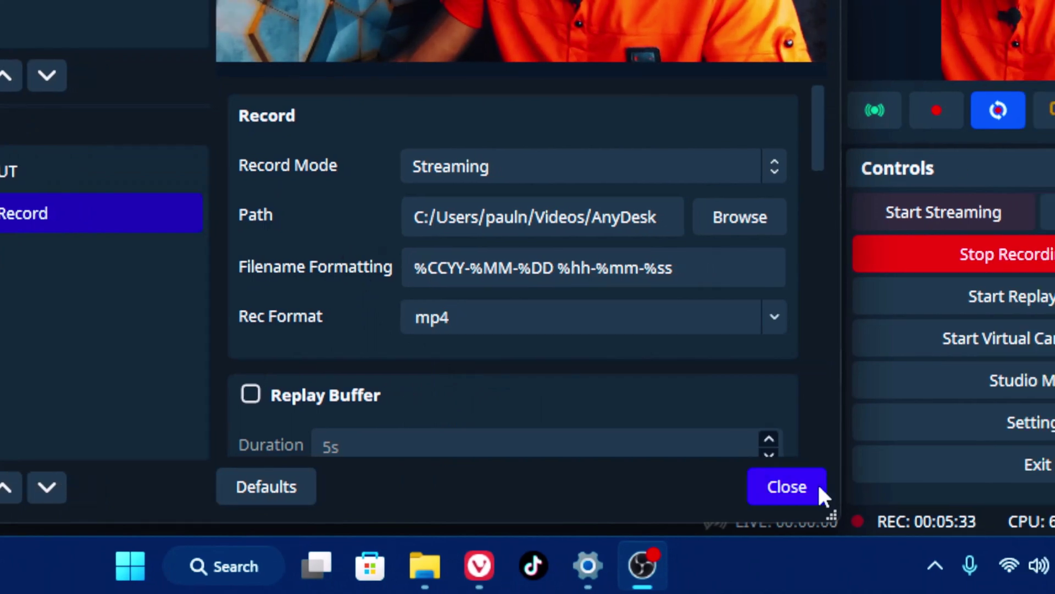
click(814, 489)
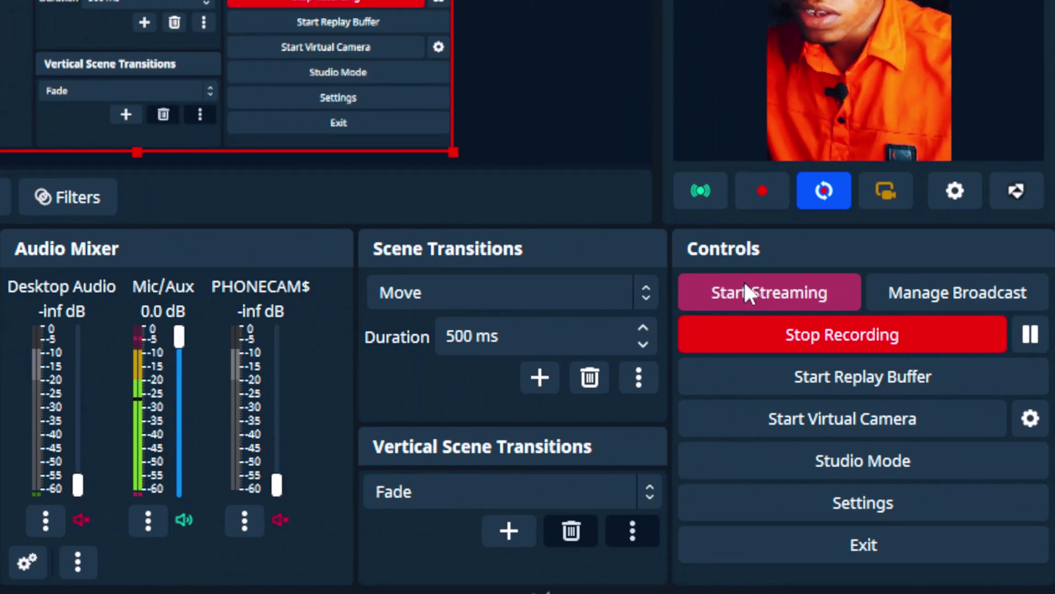
Start streaming, check the live broadcast in YouTube Studio in the browser, and return to OBS.
click(744, 286)
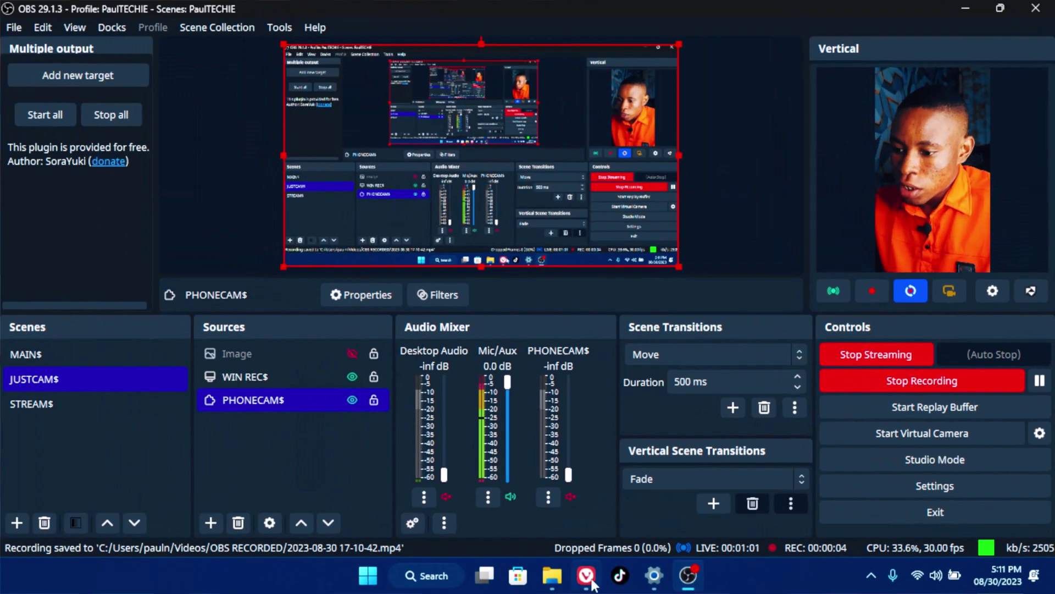
click(586, 575)
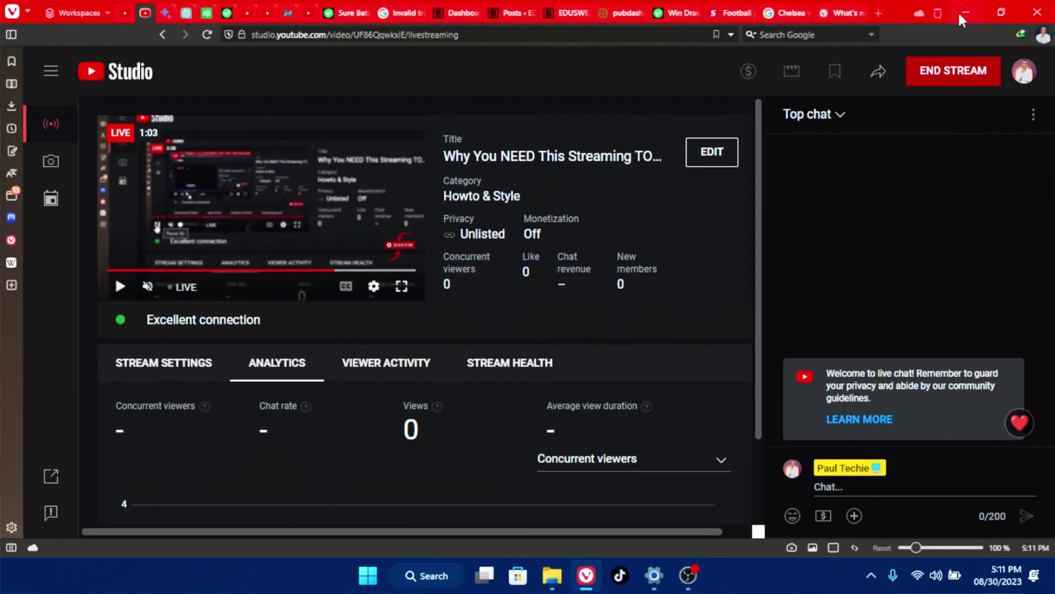
click(966, 13)
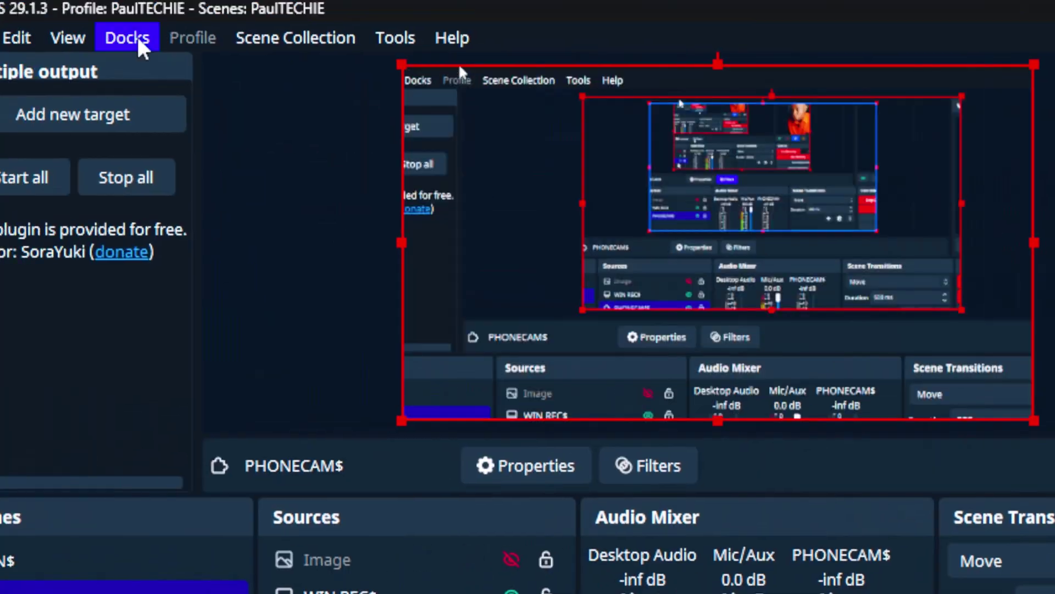
ctrl+click(465, 592)
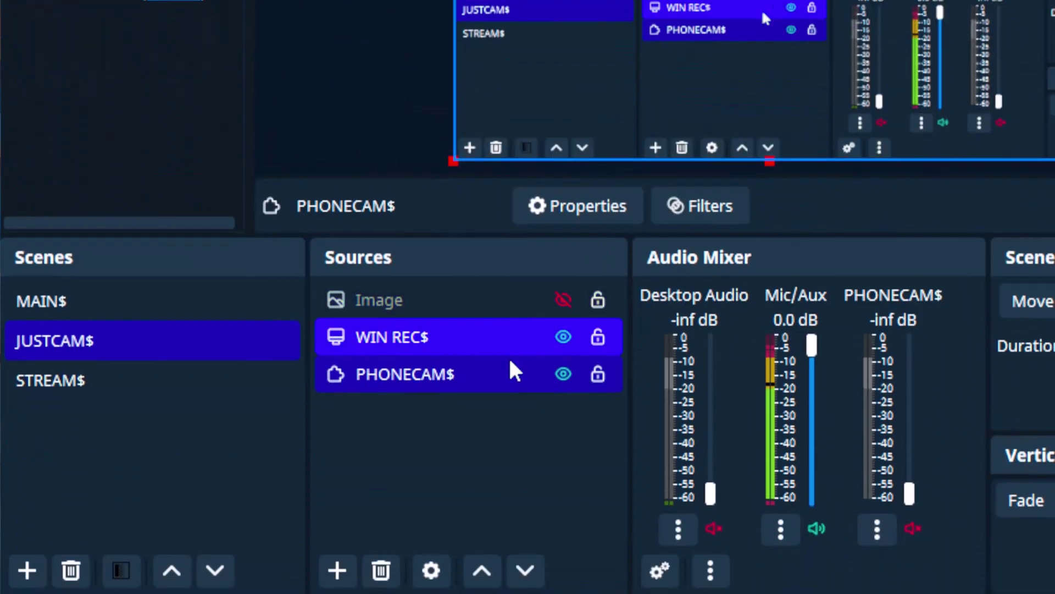
click(511, 371)
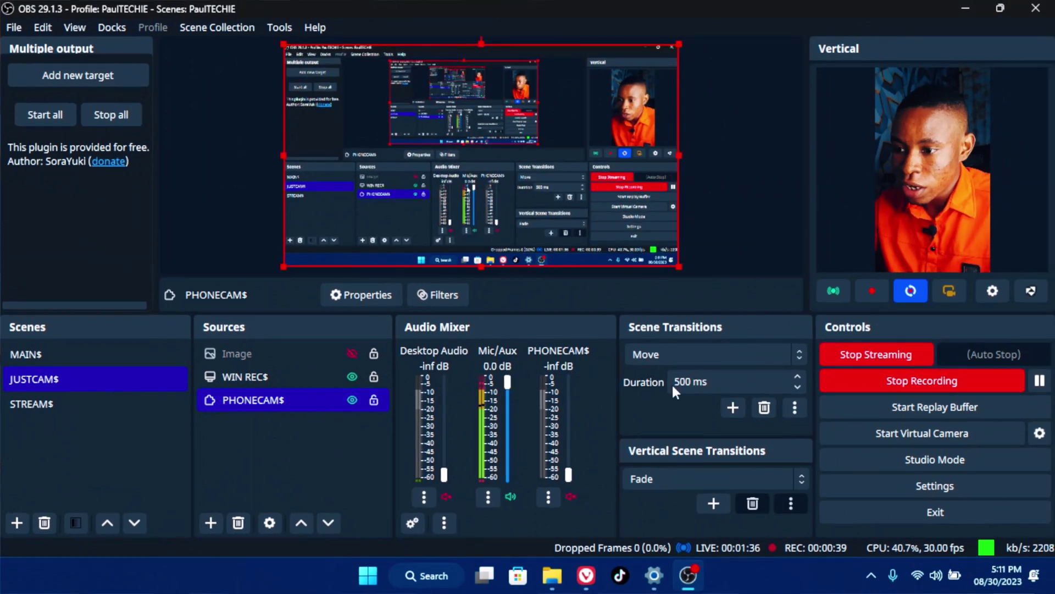
Switch to File Explorer, open the Videos/AnyDesk folder and check the MP4 recording being written during the live stream.
click(867, 354)
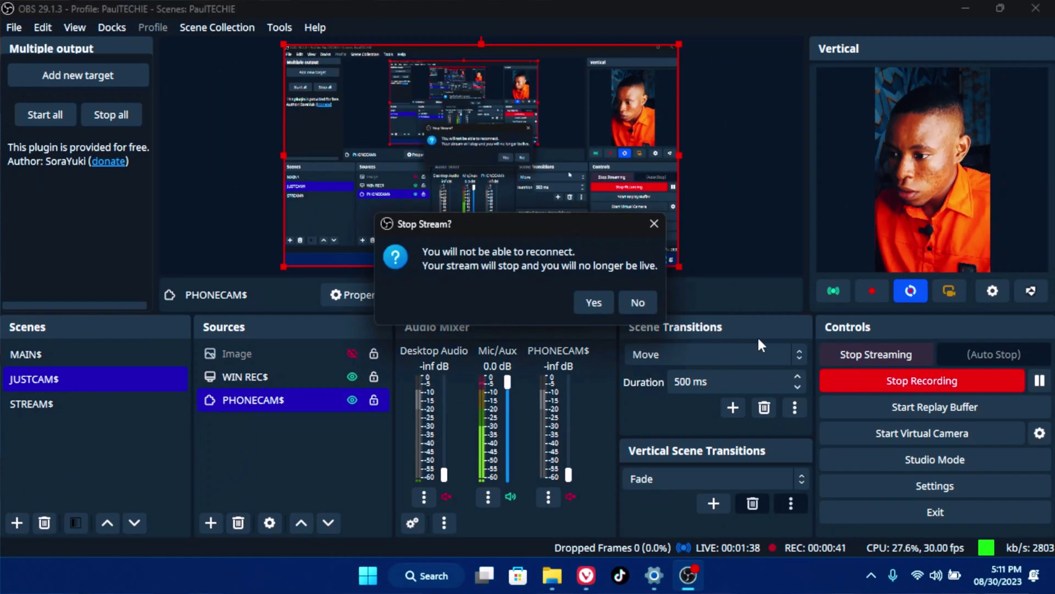
click(637, 302)
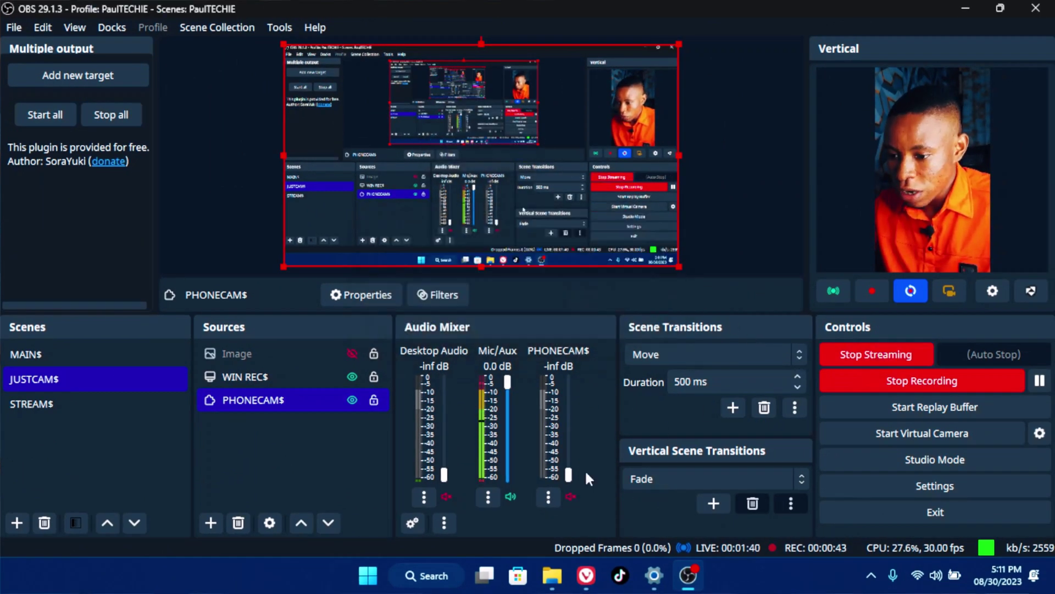
mouse_move(552, 575)
click(621, 497)
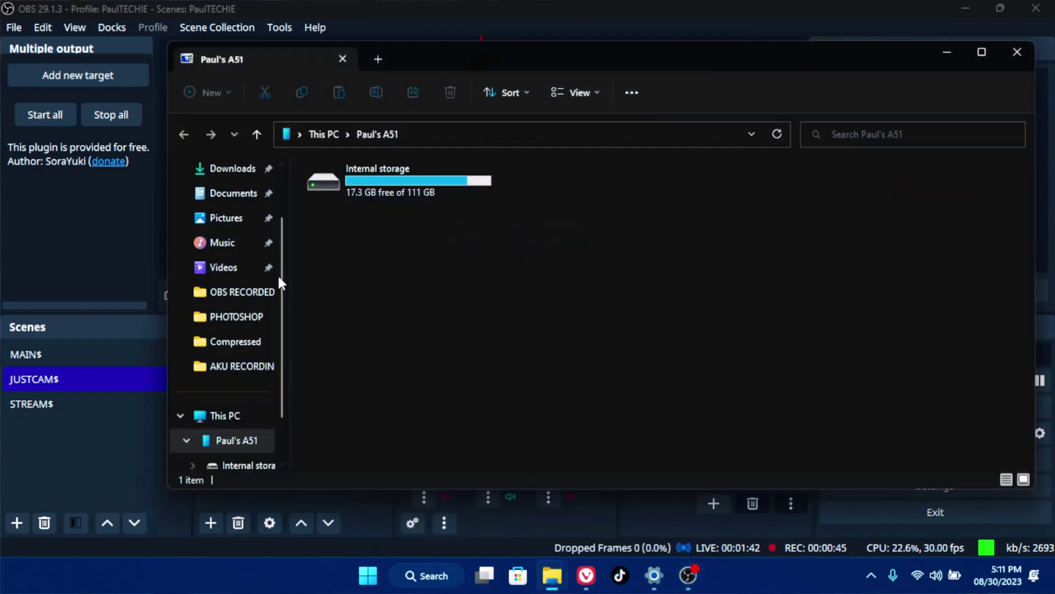
click(229, 268)
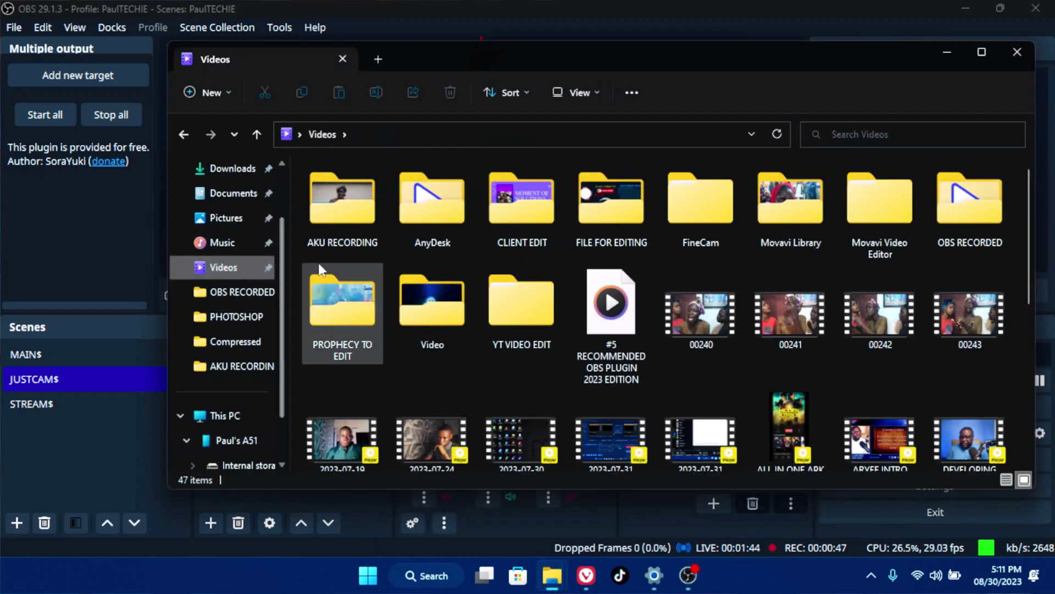
double_click(451, 213)
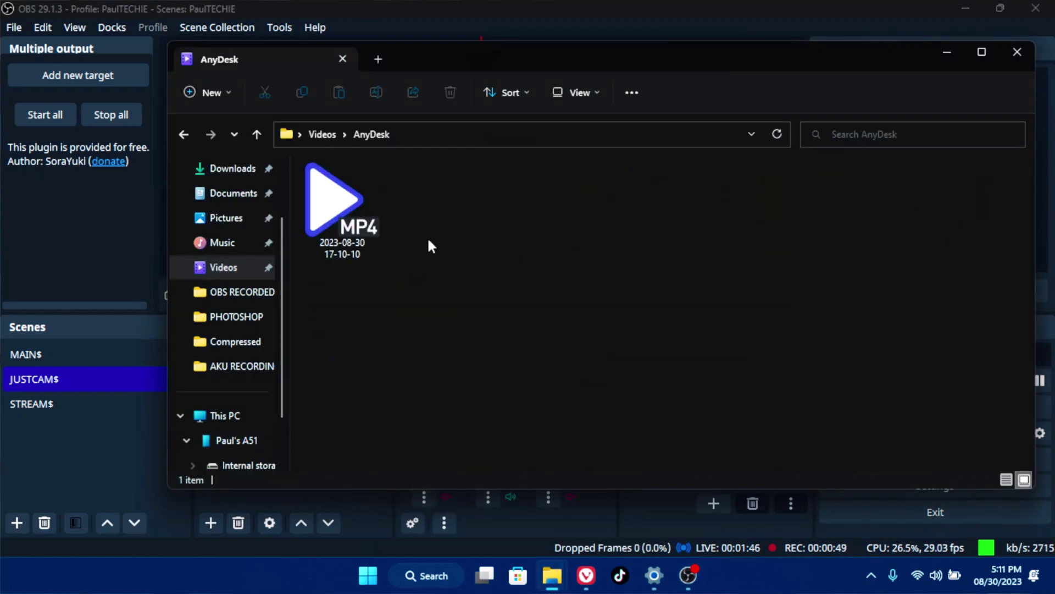
click(339, 220)
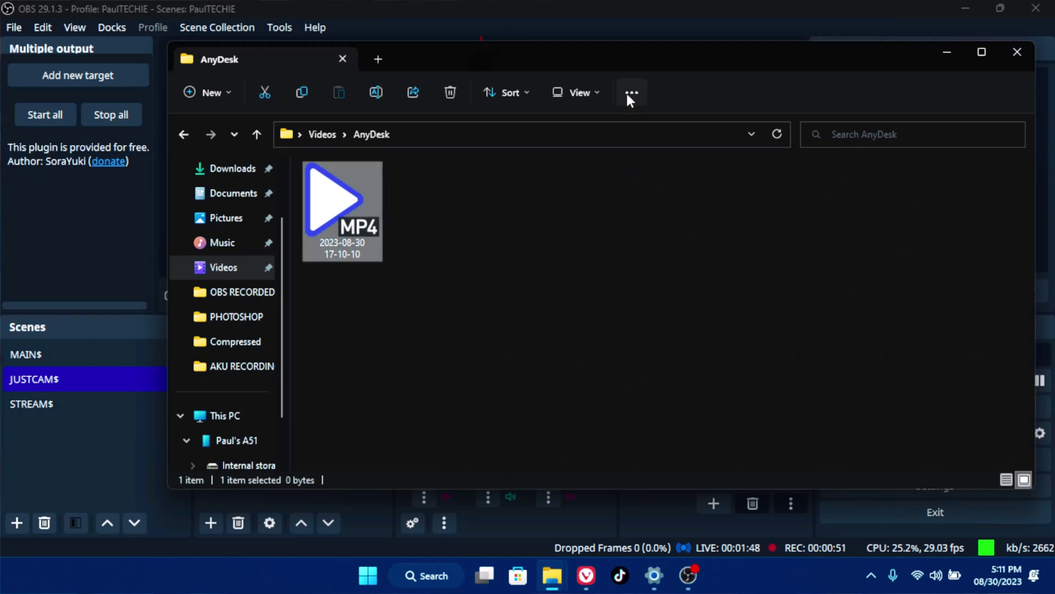
drag(629, 57, 536, 57)
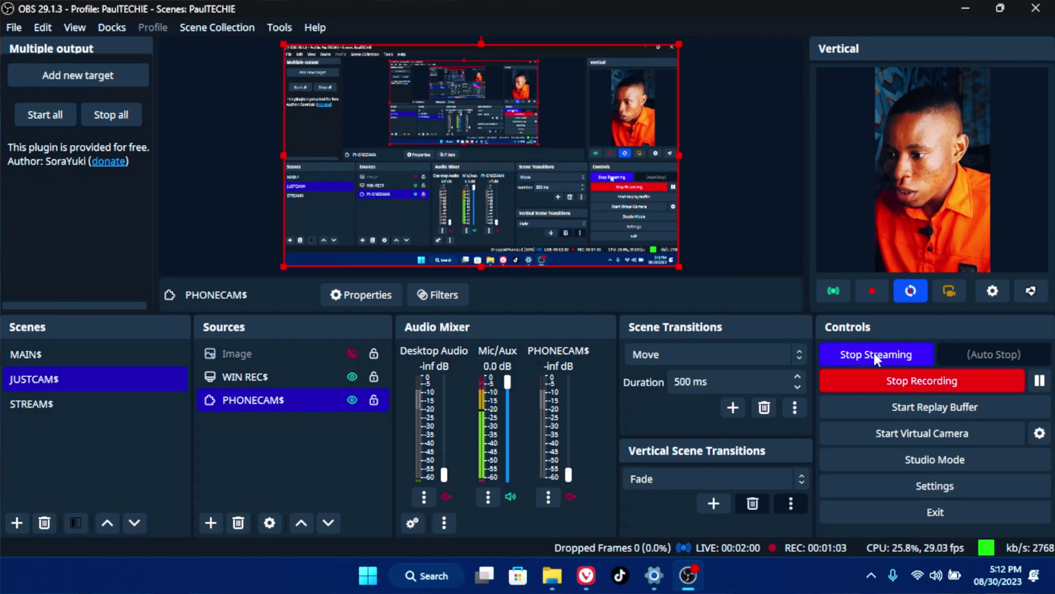
Stop the live stream and confirm ending it.
click(874, 355)
click(589, 297)
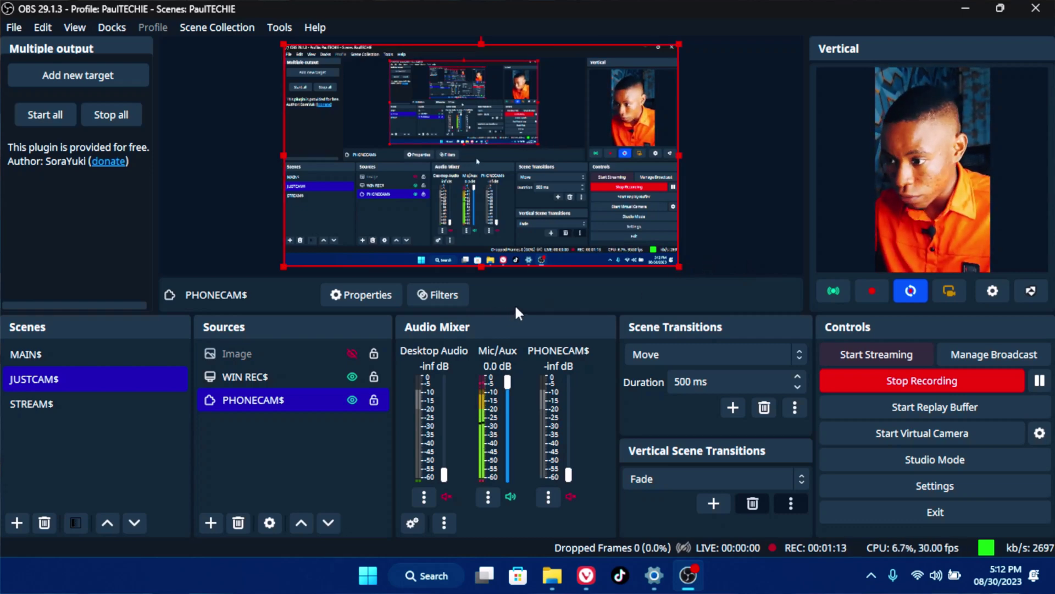
mouse_move(553, 581)
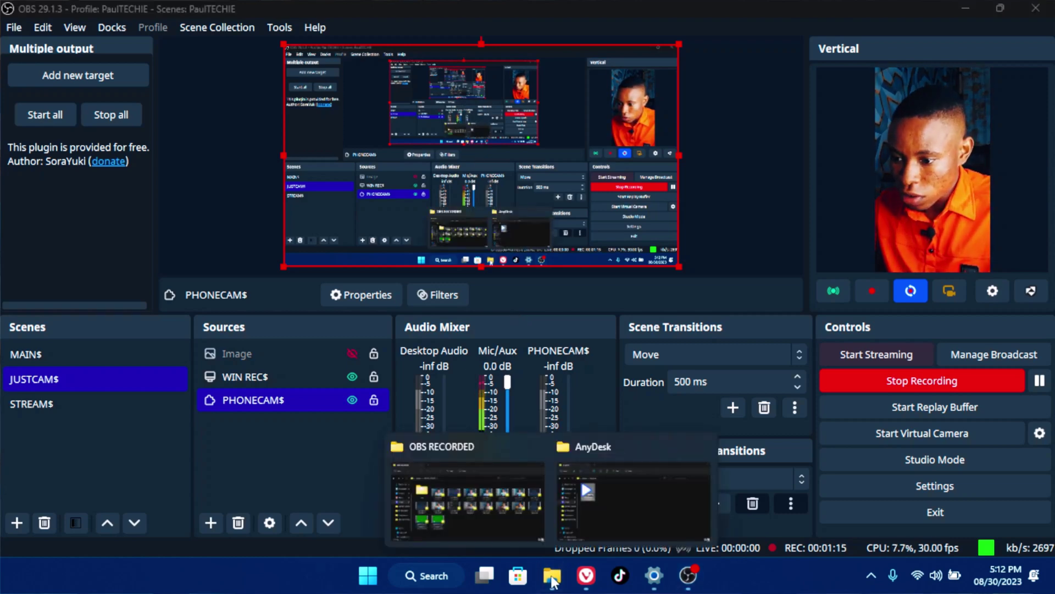
click(627, 502)
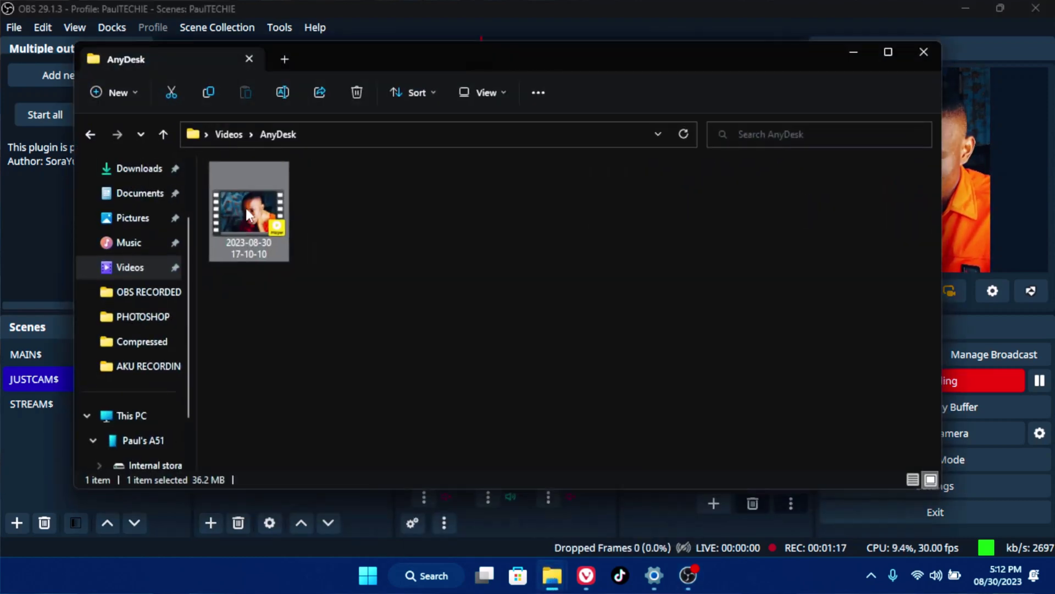
click(888, 53)
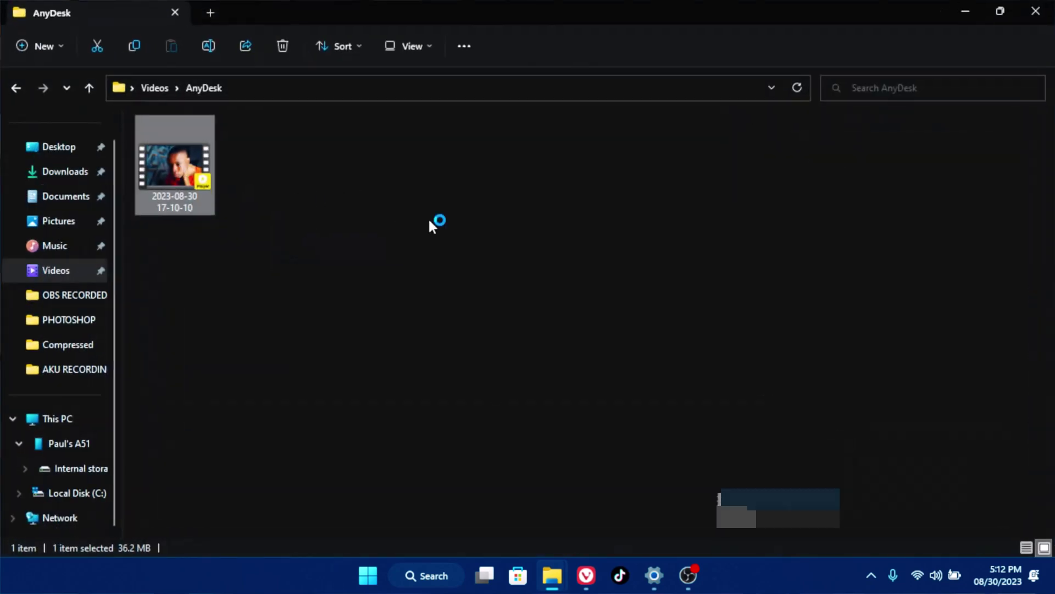
click(947, 577)
drag(895, 478, 767, 477)
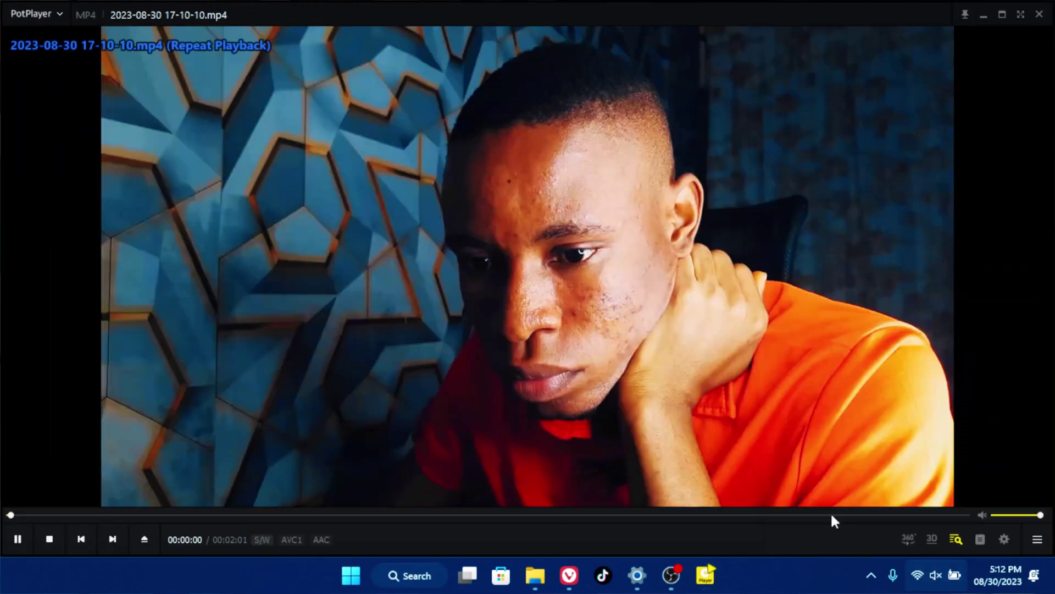
Skim through the PHONECAM$ recording at several points in PotPlayer, close the player and minimize the AnyDesk folder window.
click(183, 515)
click(233, 515)
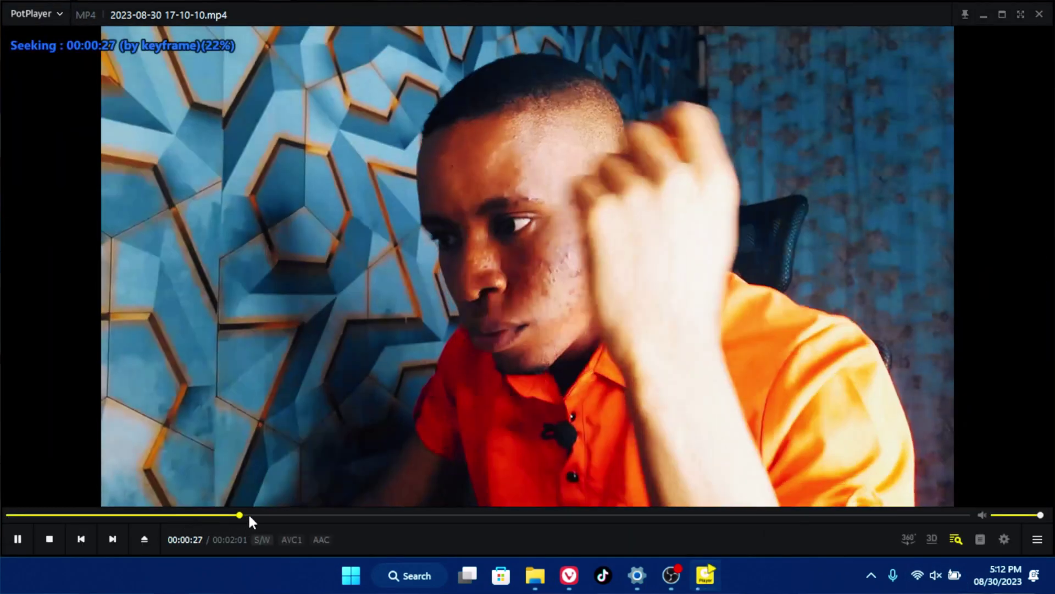
click(302, 514)
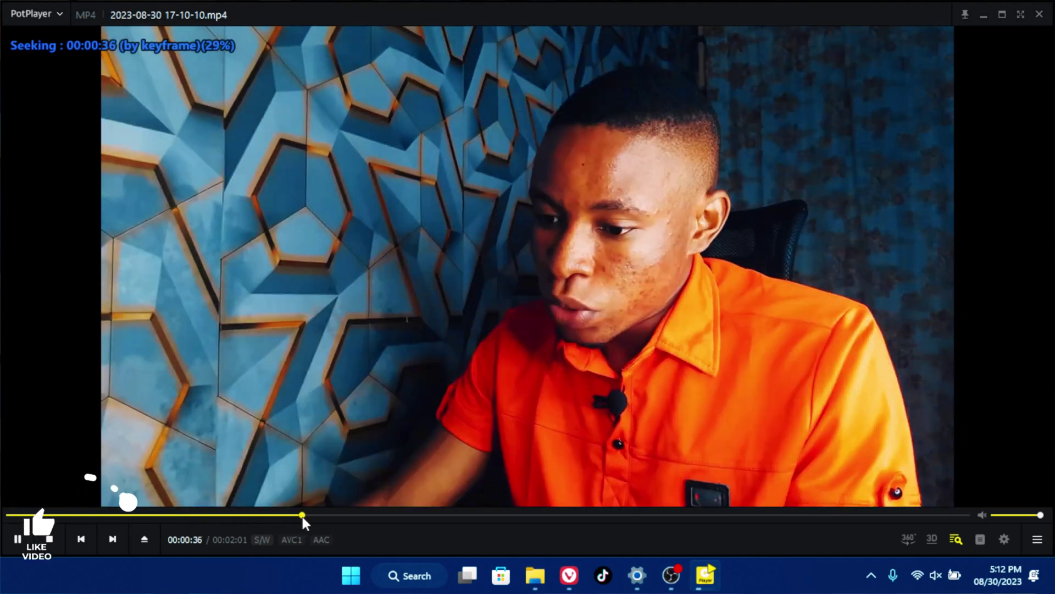
click(341, 515)
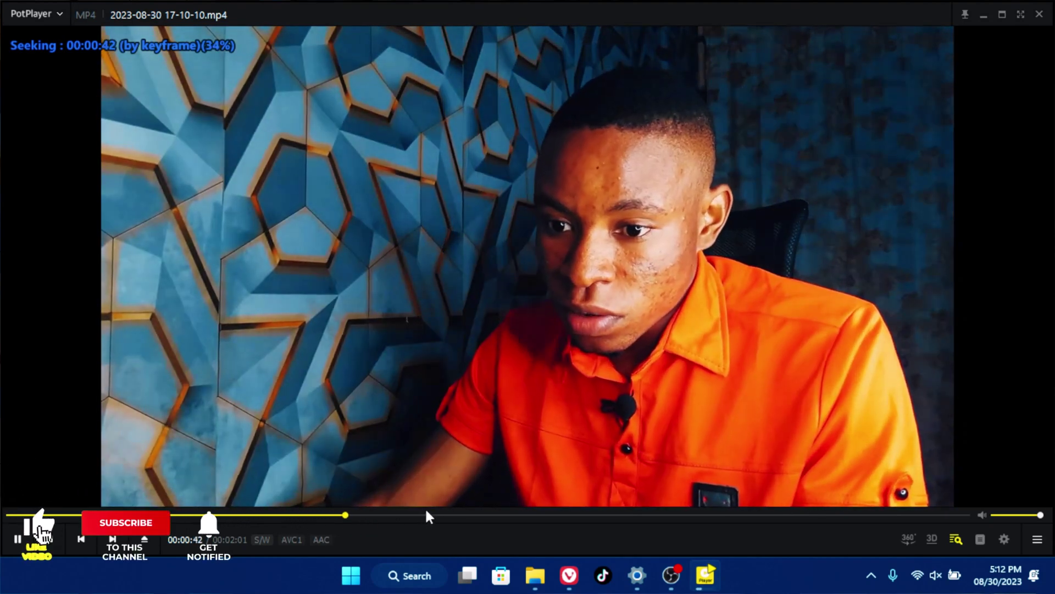
click(467, 514)
click(530, 515)
click(616, 514)
click(695, 515)
click(798, 515)
click(856, 514)
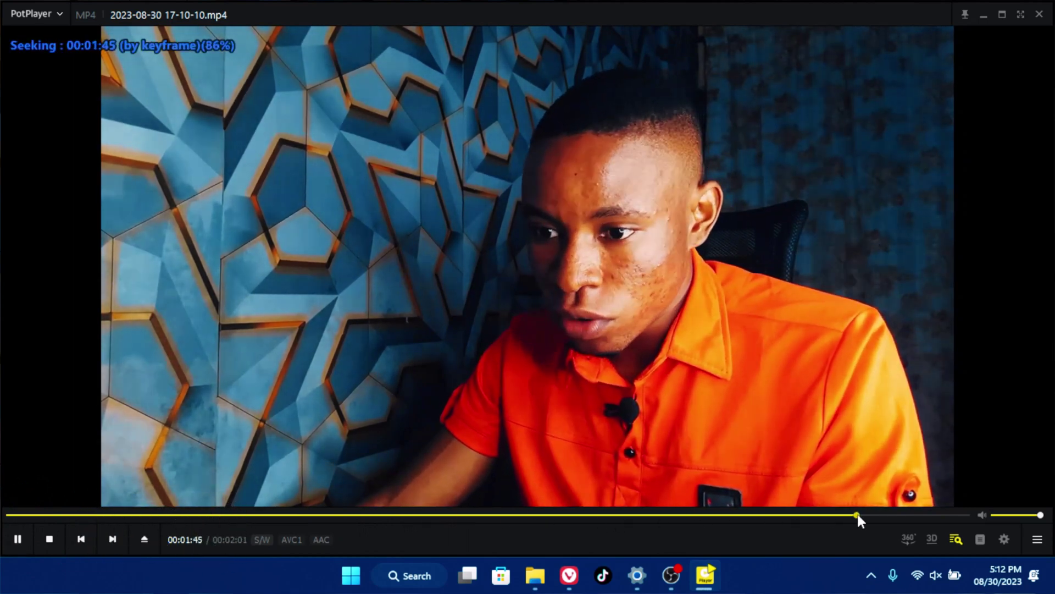
click(935, 515)
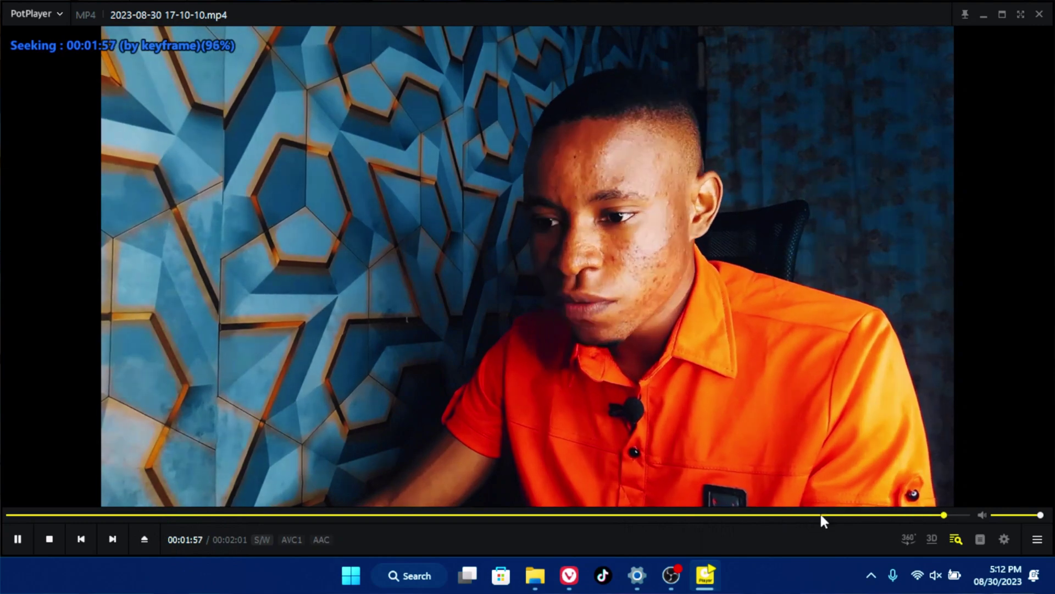
click(378, 515)
click(295, 514)
click(260, 515)
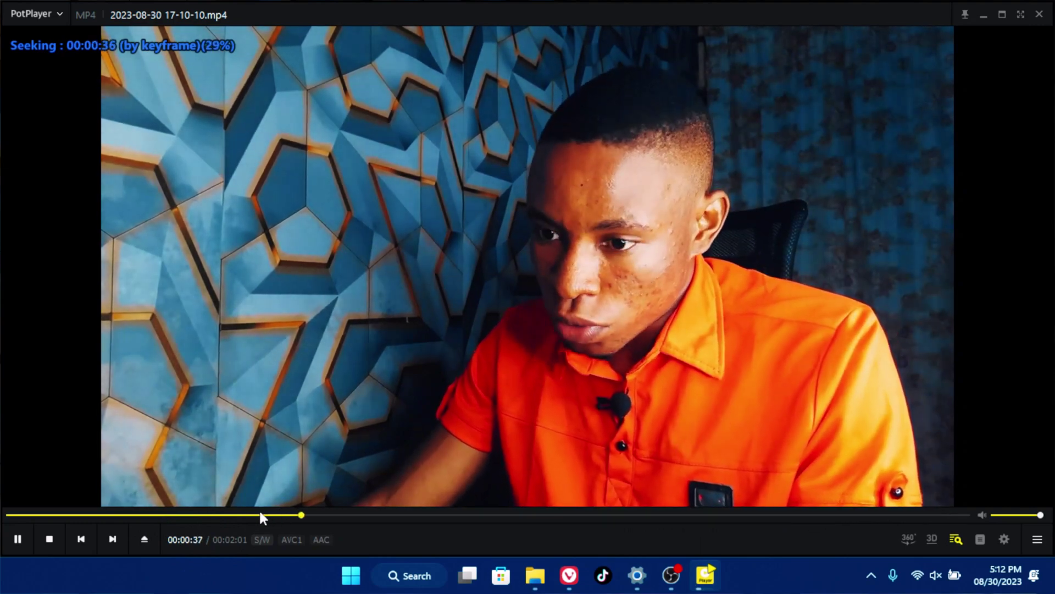
click(432, 514)
click(587, 514)
click(665, 515)
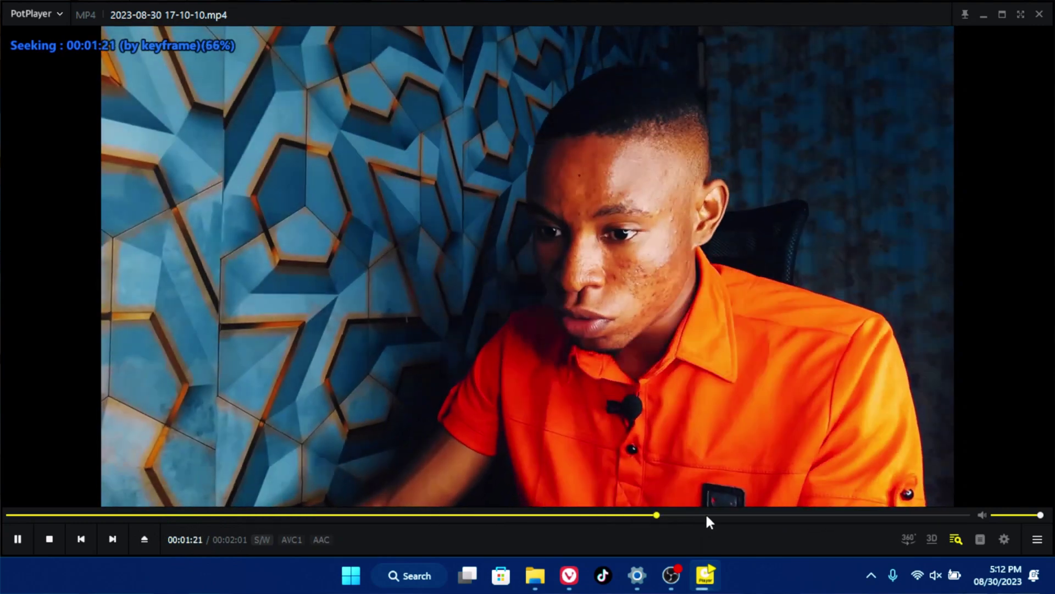
click(846, 514)
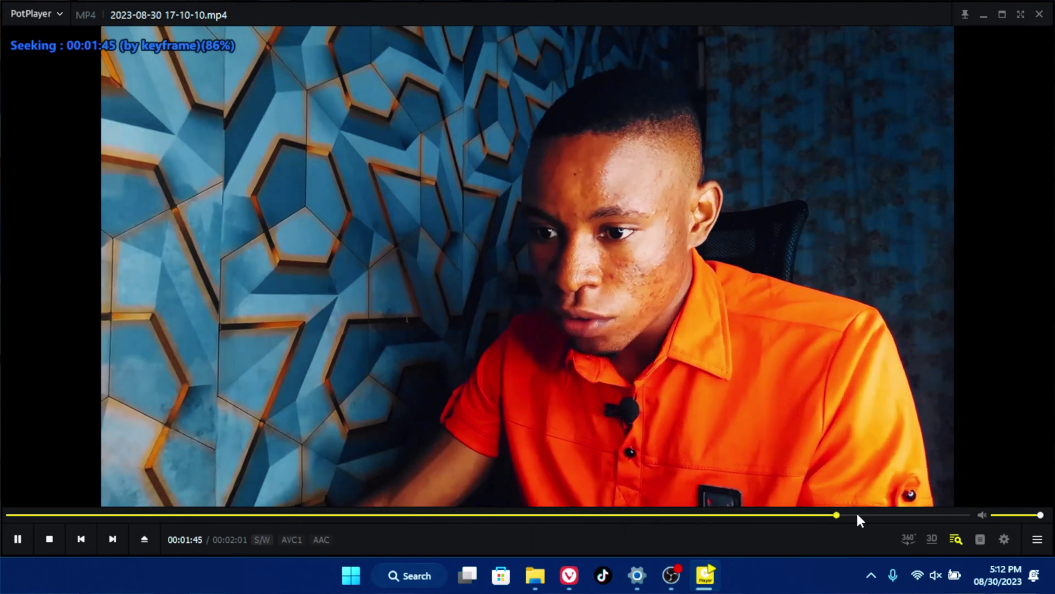
click(555, 515)
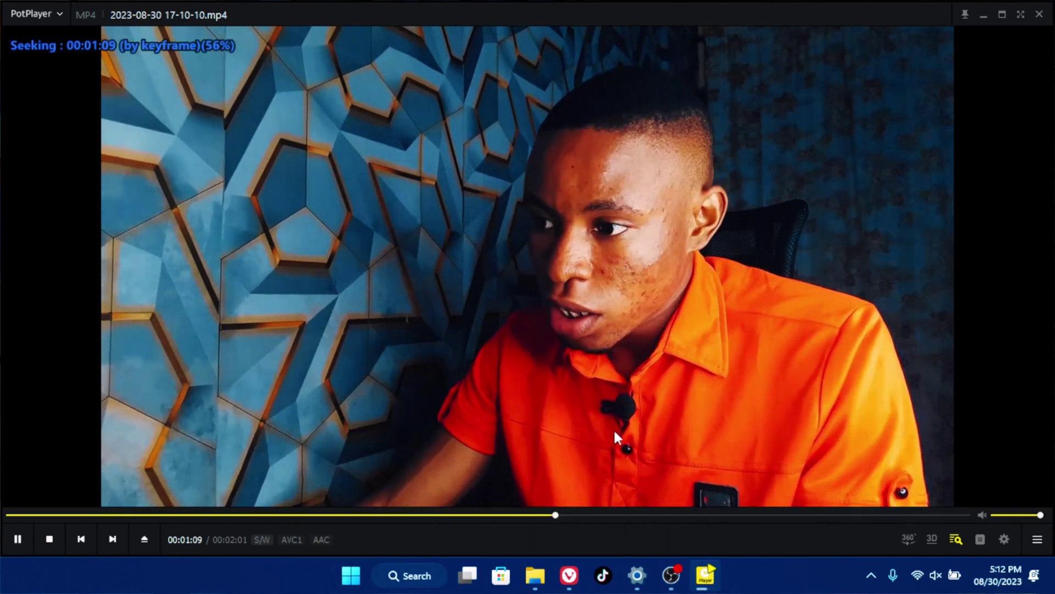
click(1039, 14)
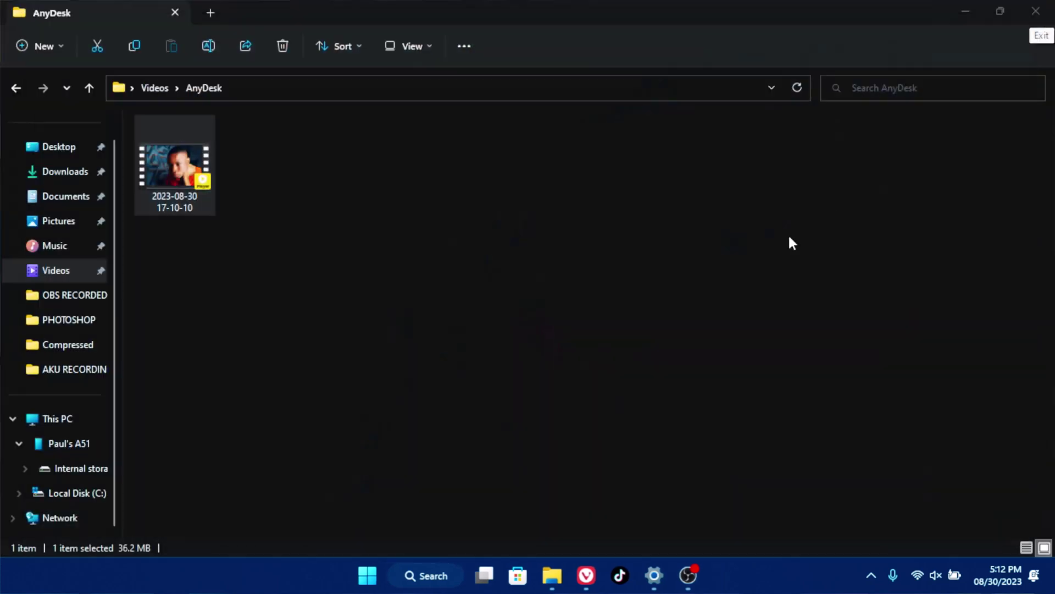
click(963, 13)
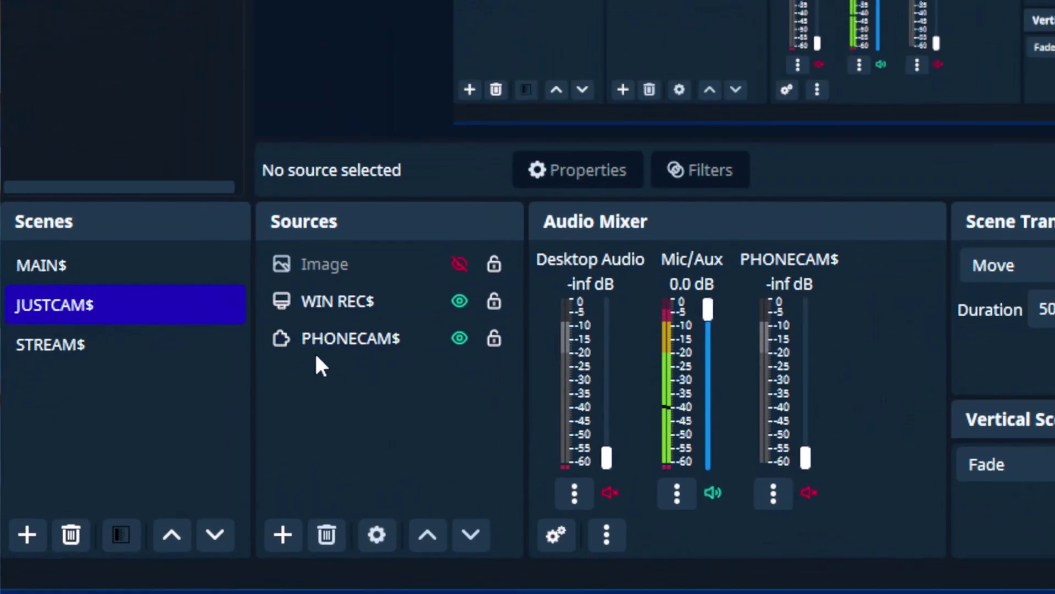
Open the properties of the Mic/Aux audio source and select Jack Mic (Realtek Audio) as its device.
click(208, 400)
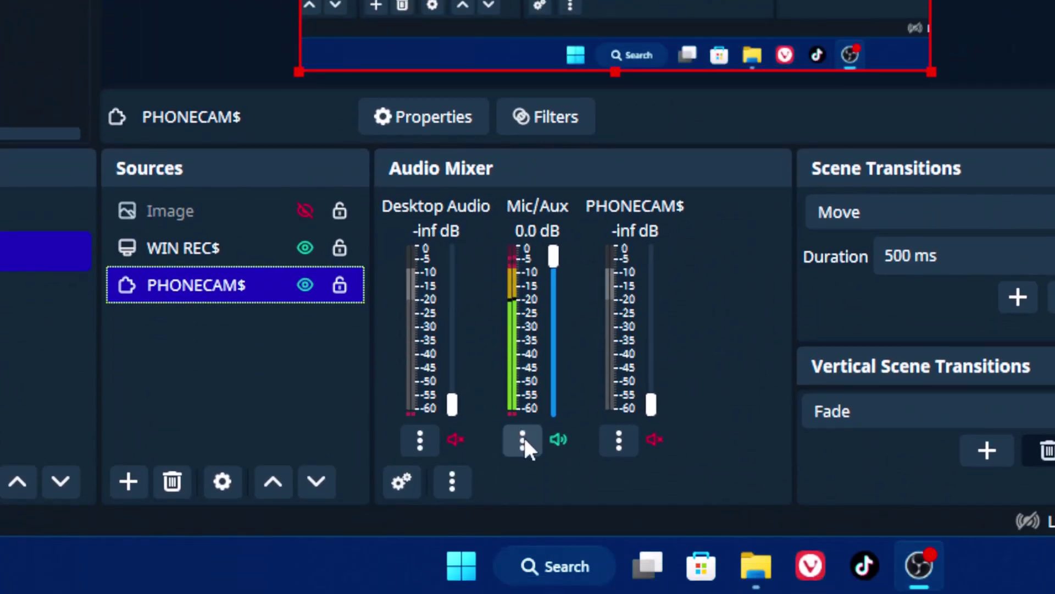
click(523, 439)
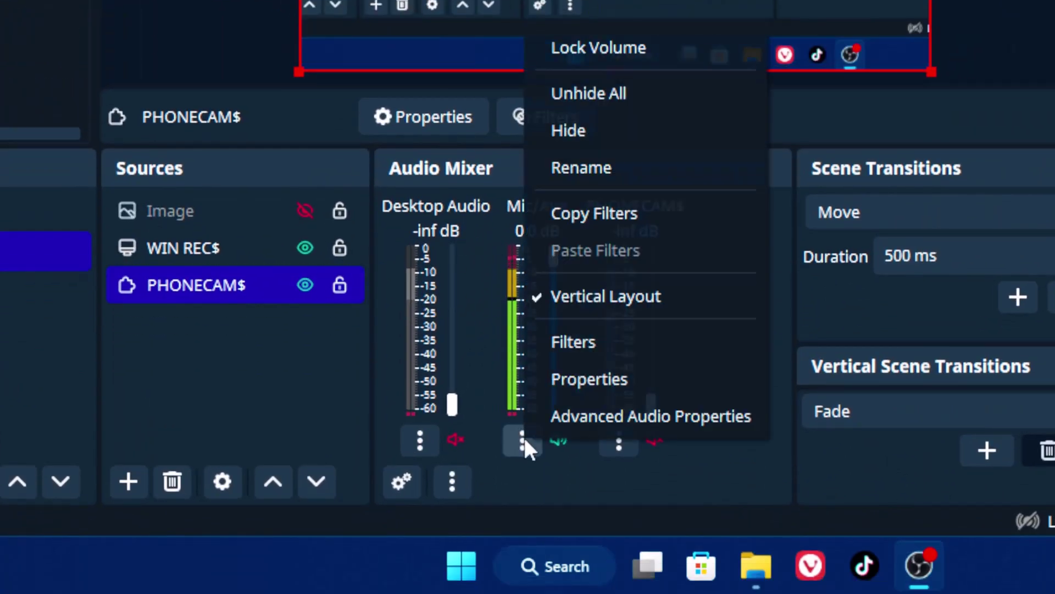
click(617, 377)
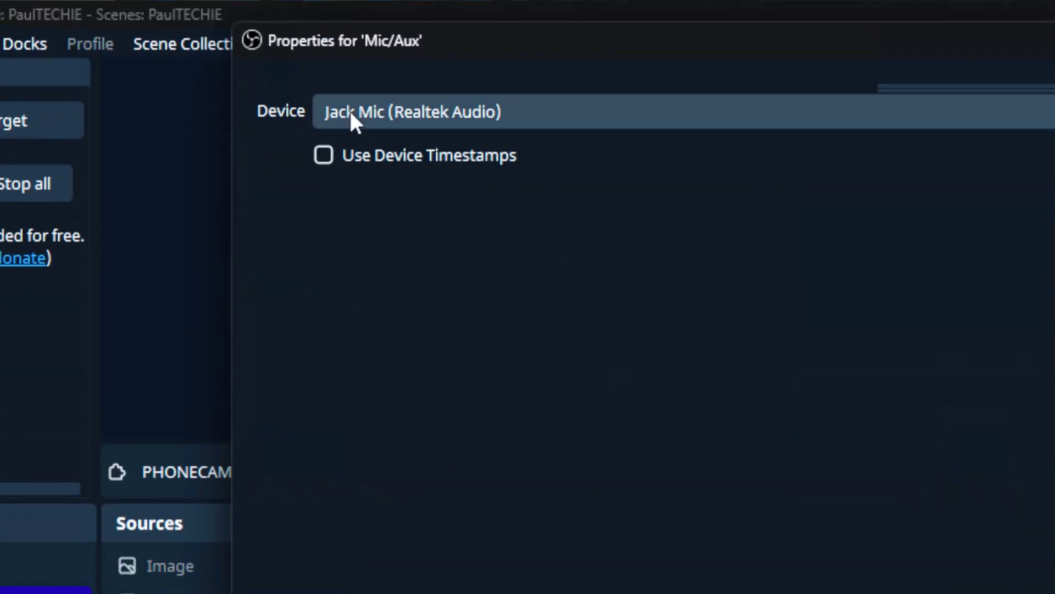
click(352, 114)
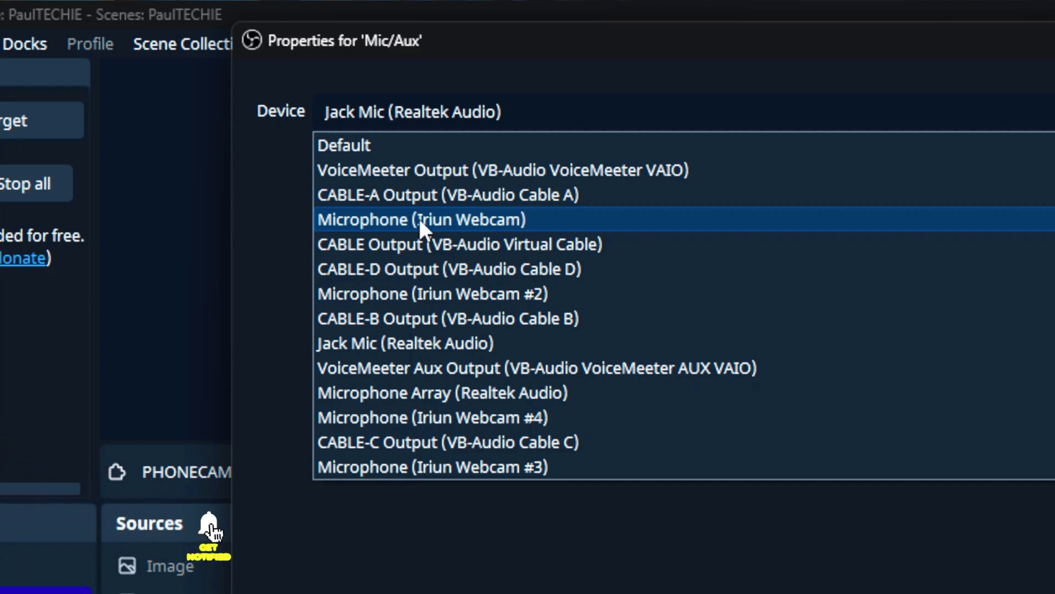
click(438, 344)
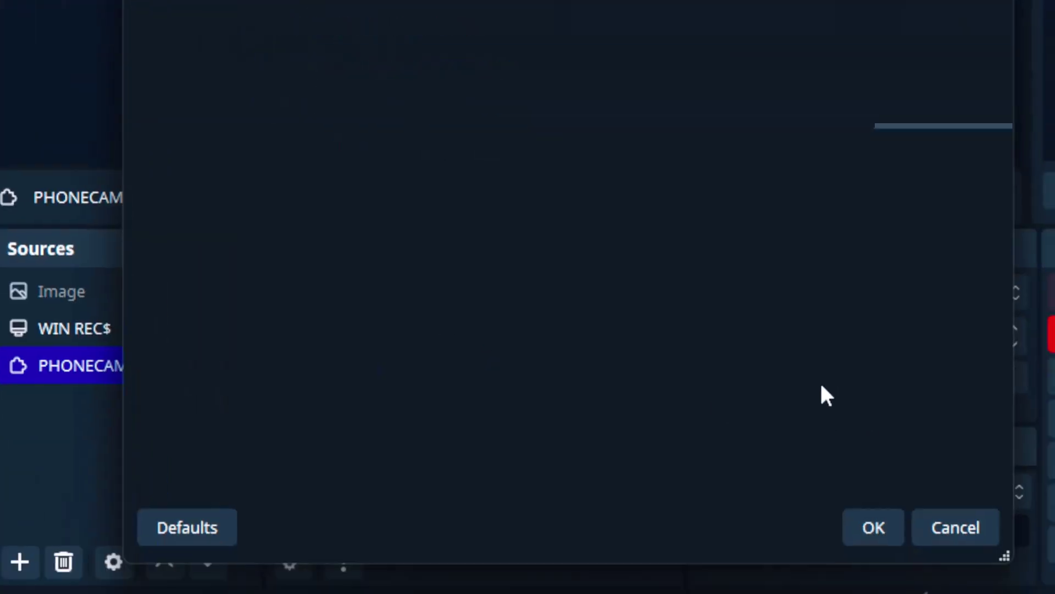
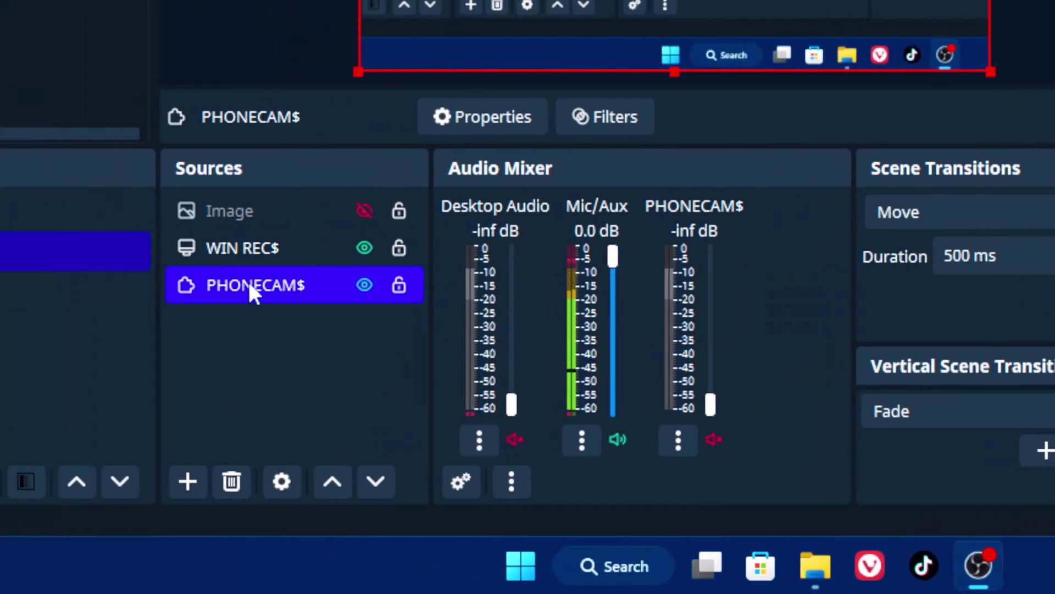
Open the filters of the PHONECAM$ source and examine the Stream settings of its Source Record filter.
ctrl+click(249, 279)
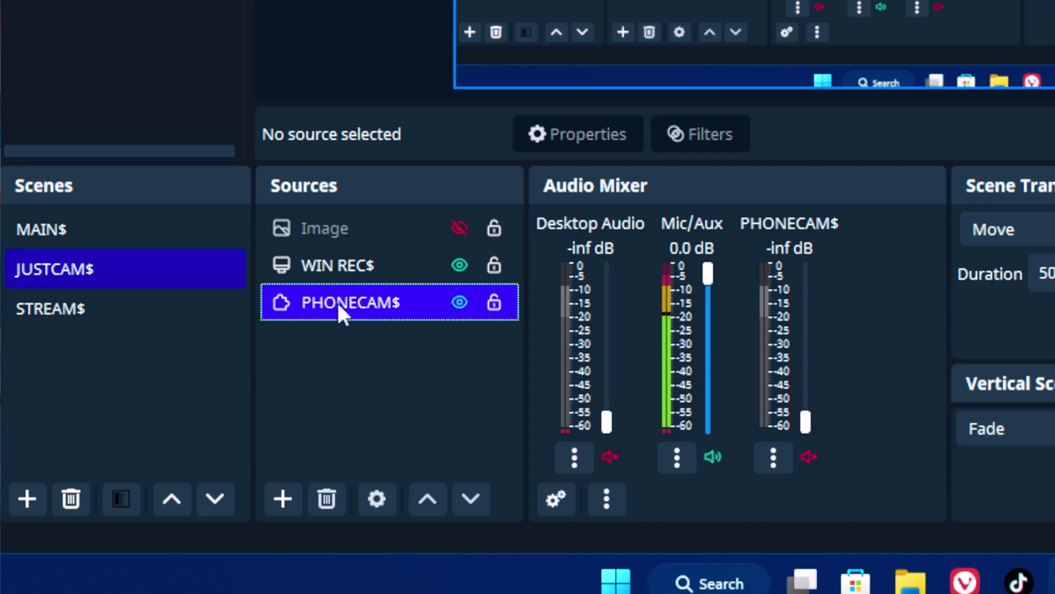
right_click(337, 300)
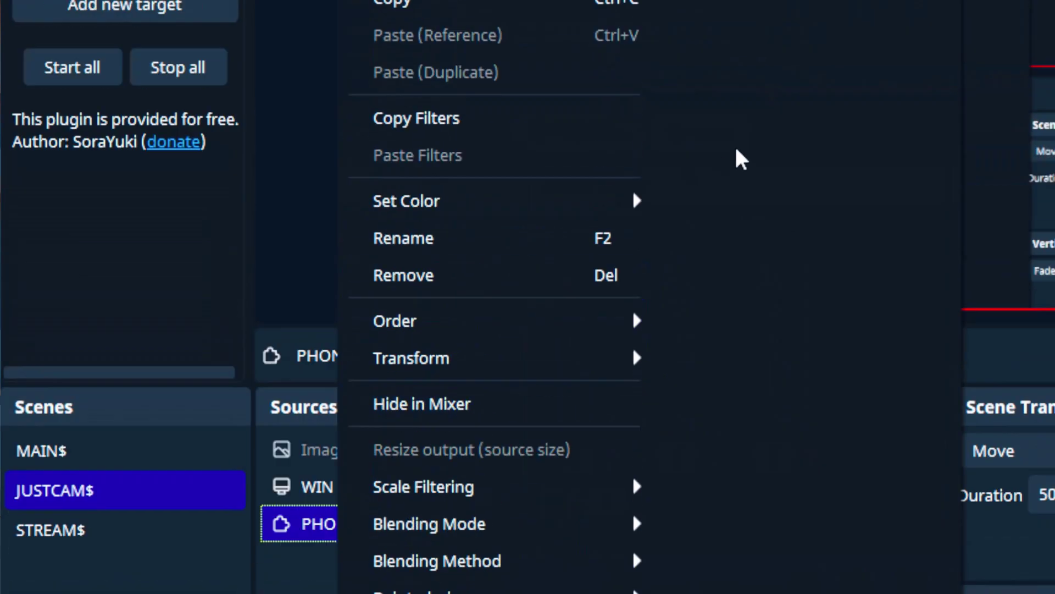
mouse_move(605, 23)
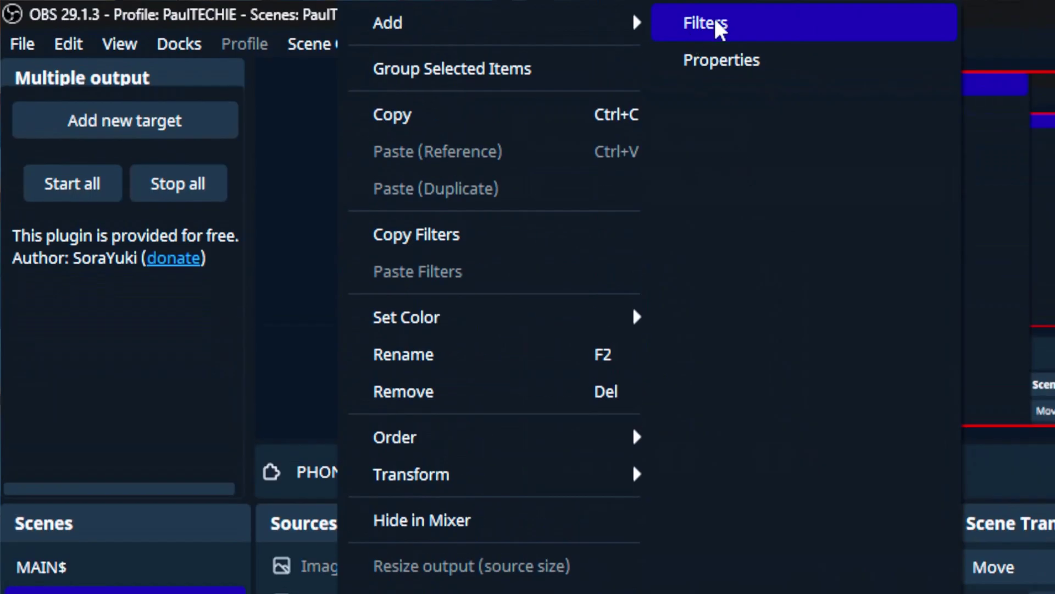
click(714, 23)
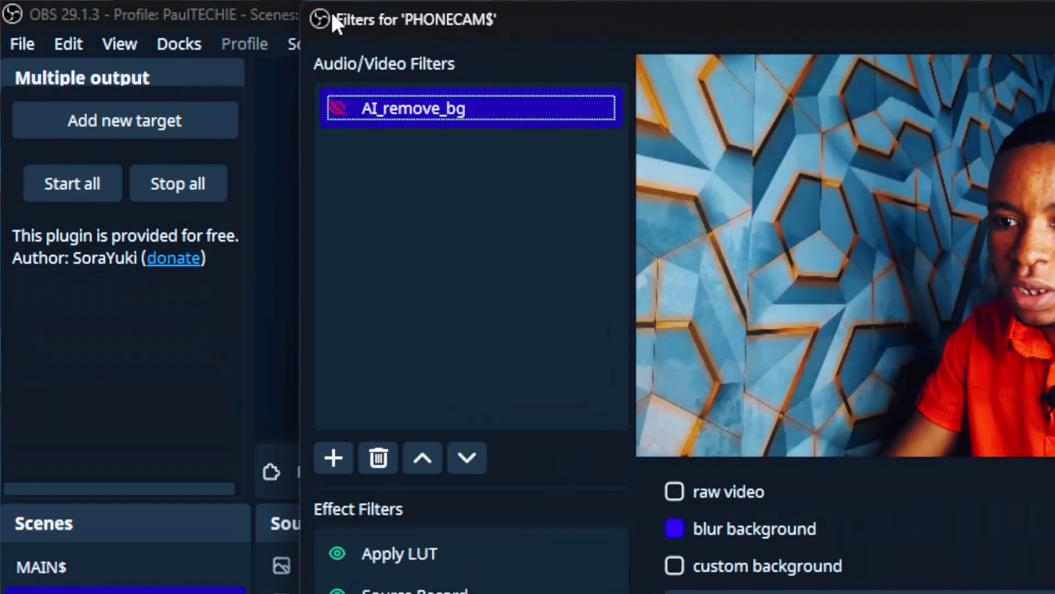
drag(301, 5, 424, 30)
click(501, 526)
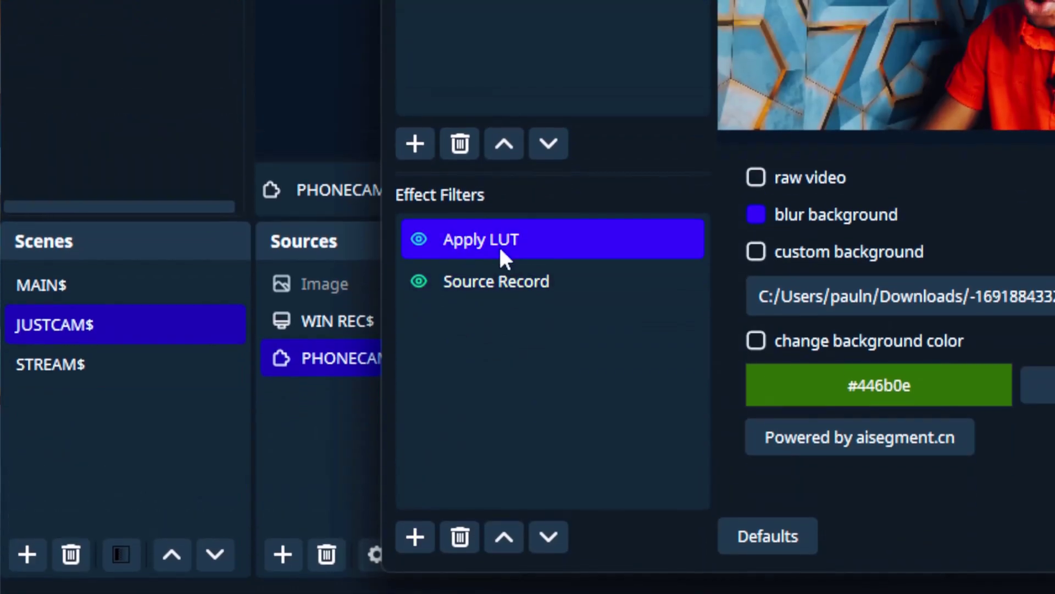
click(500, 278)
scroll(776, 341, down, 10)
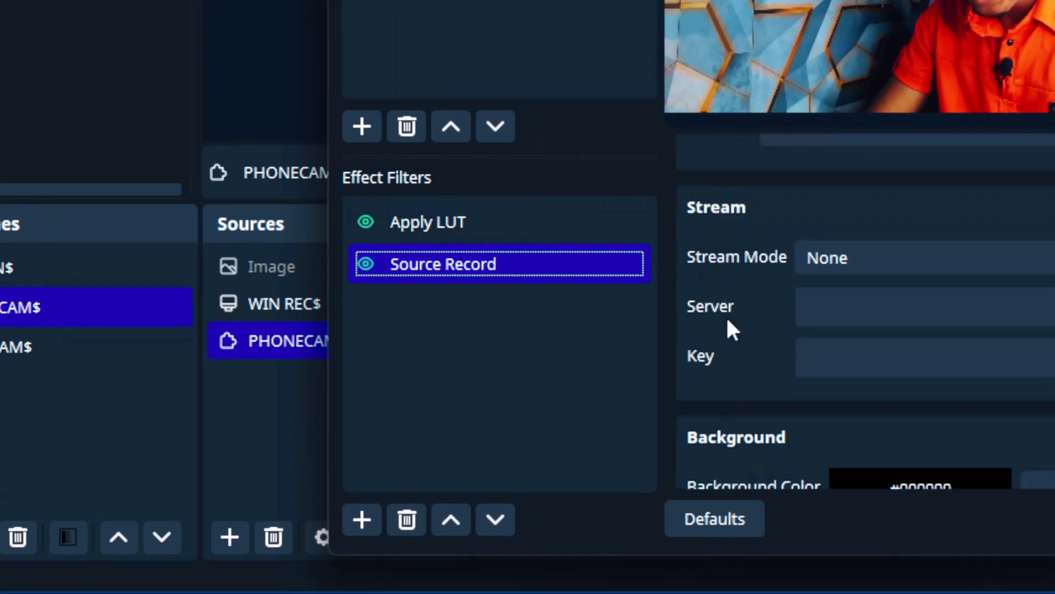
Examine the Different Audio section of the Source Record filter and the audio tracks it offers.
scroll(724, 322, down, 3)
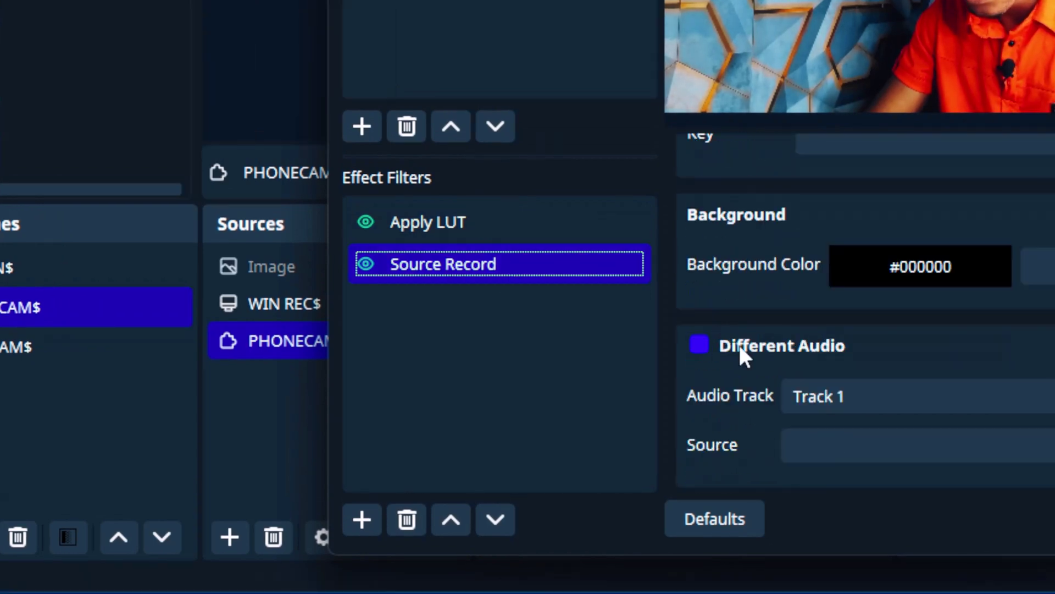
scroll(740, 347, down, 2)
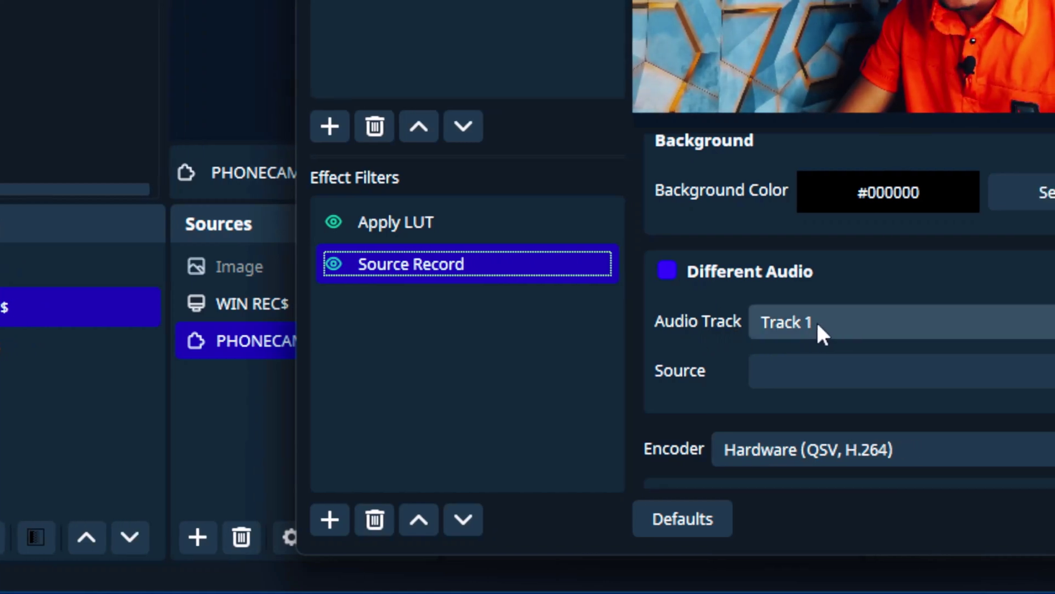
click(816, 321)
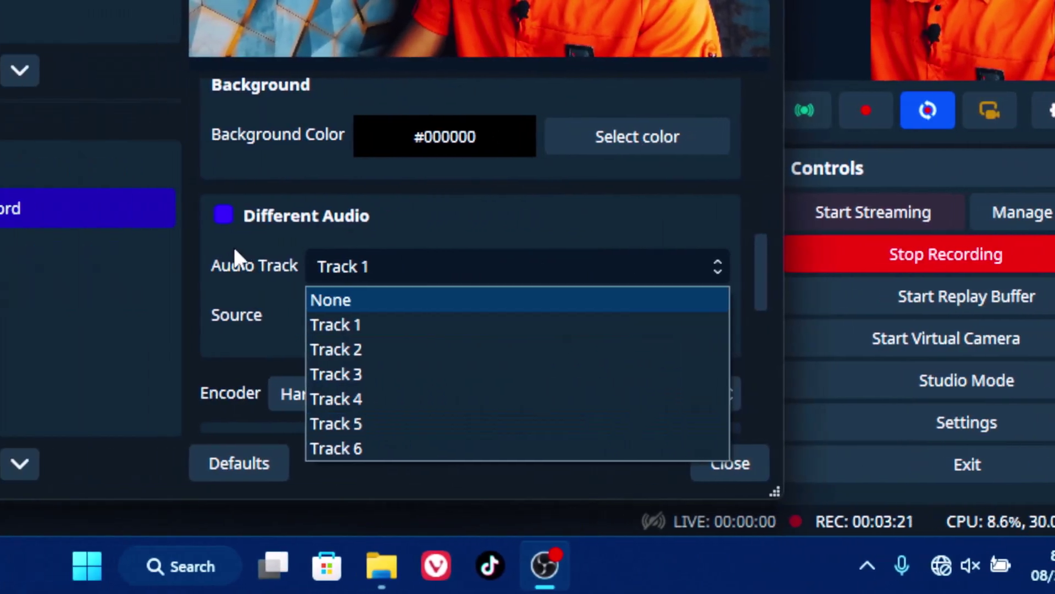
click(235, 259)
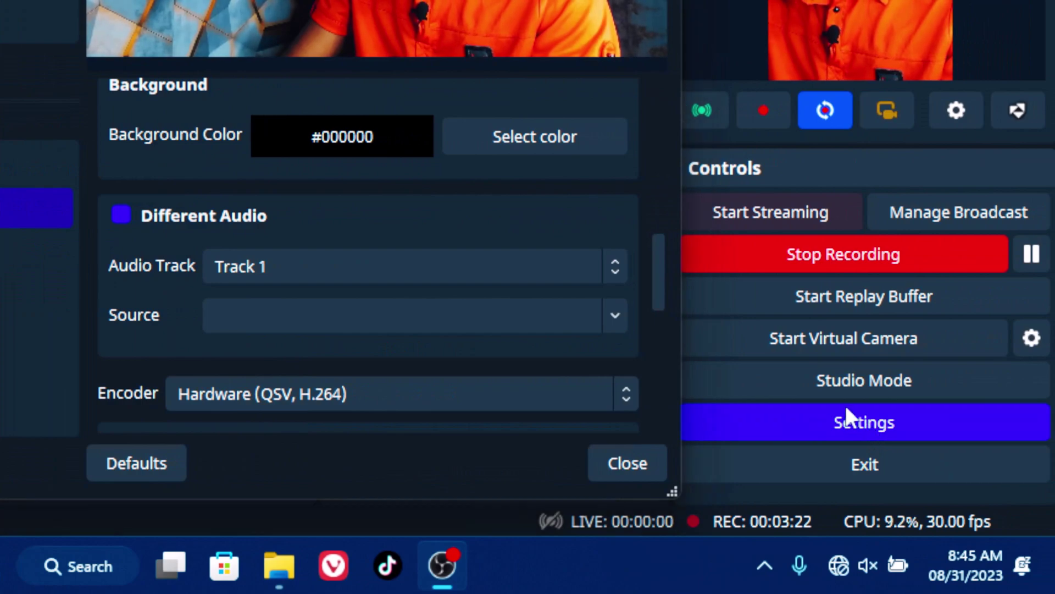
Examine the devices offered for Mic/Auxiliary Audio 2, 3 and 4 in the global audio settings and close the settings.
click(845, 408)
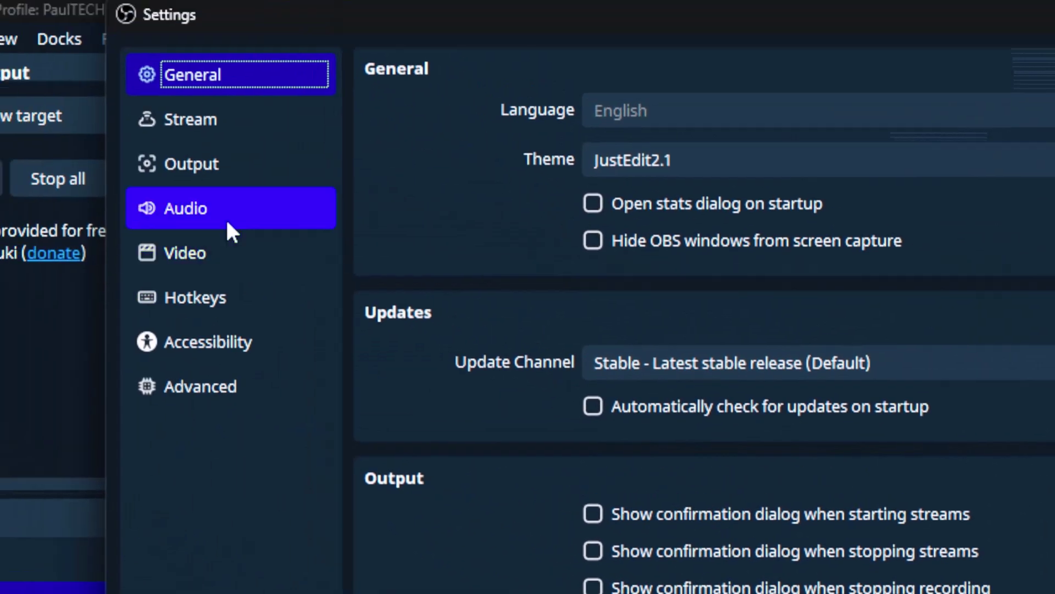
click(239, 223)
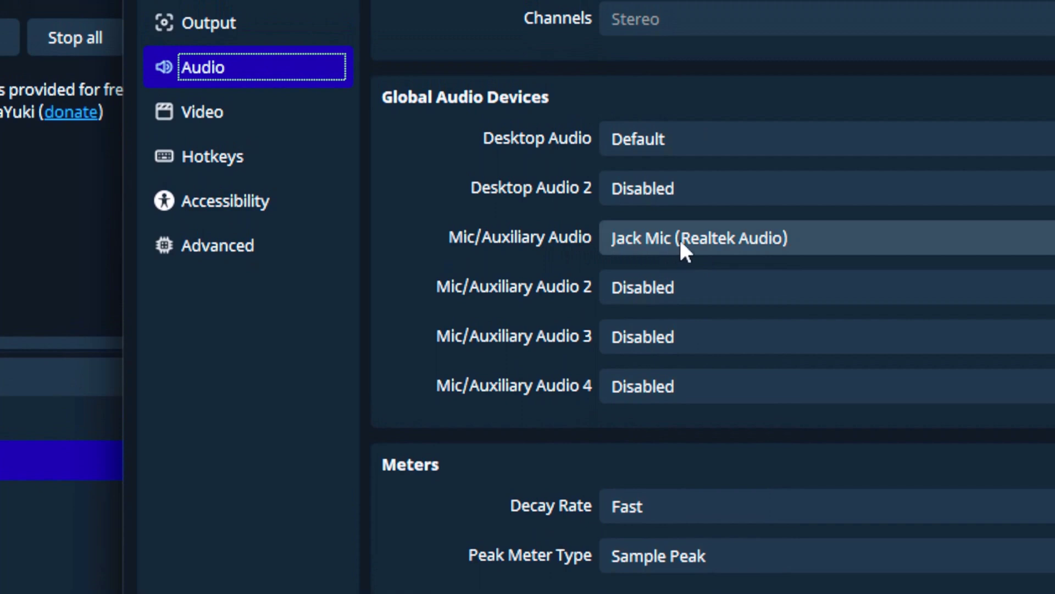
click(638, 287)
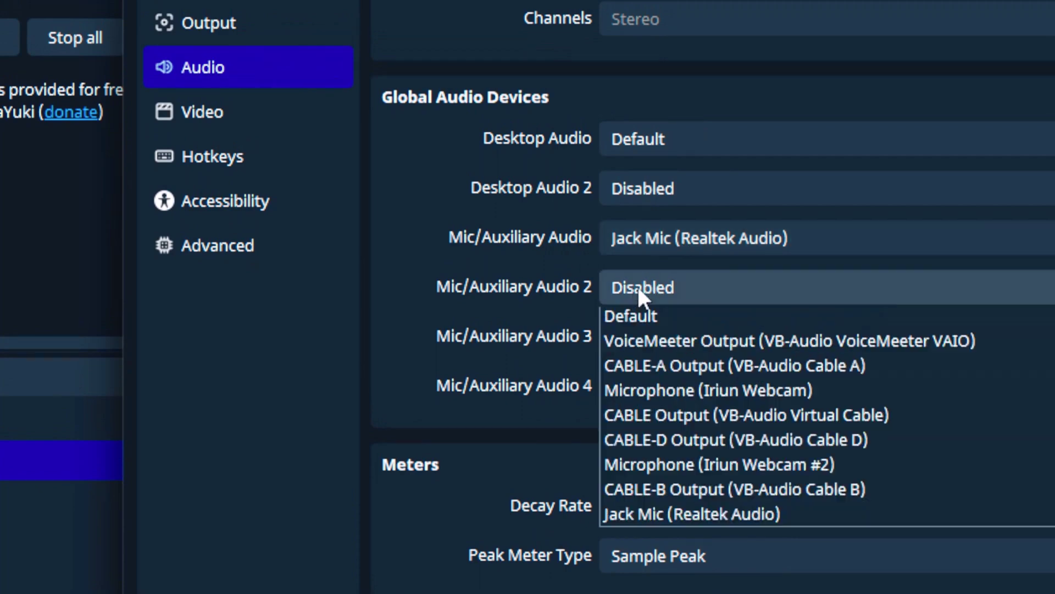
scroll(627, 356, down, 2)
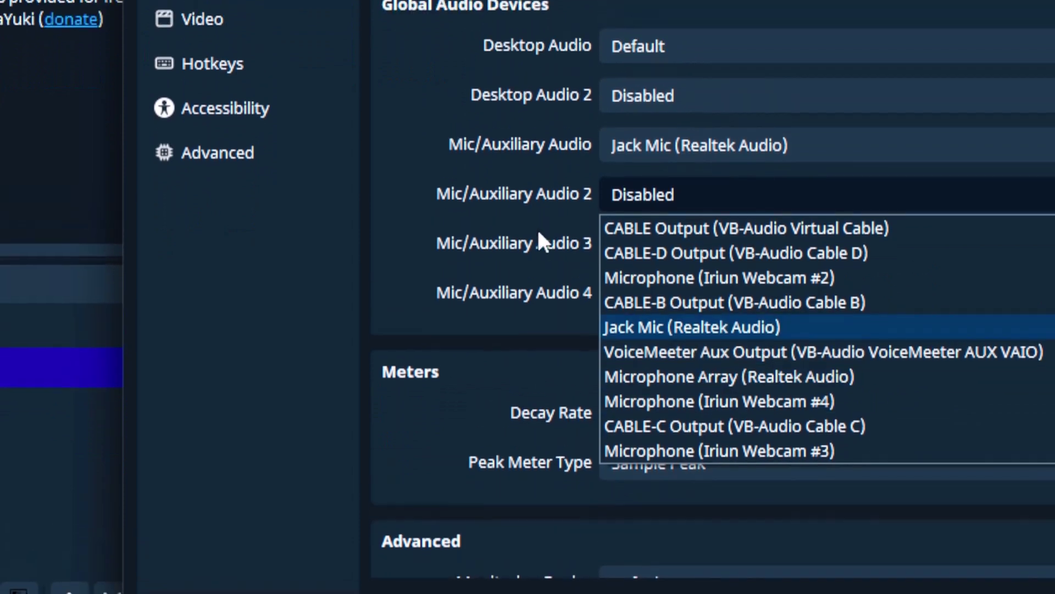
click(539, 233)
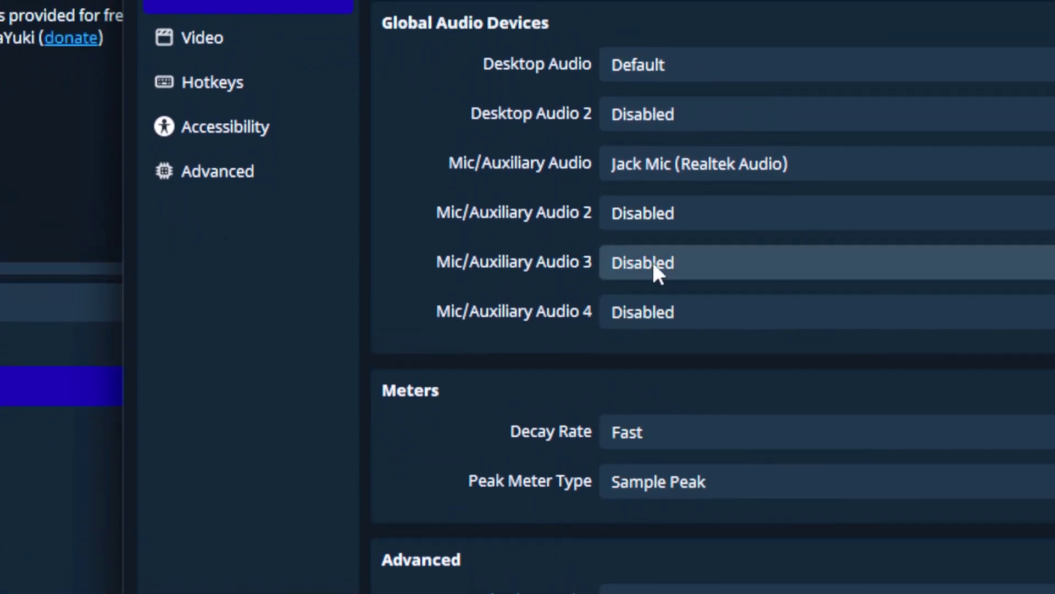
click(661, 263)
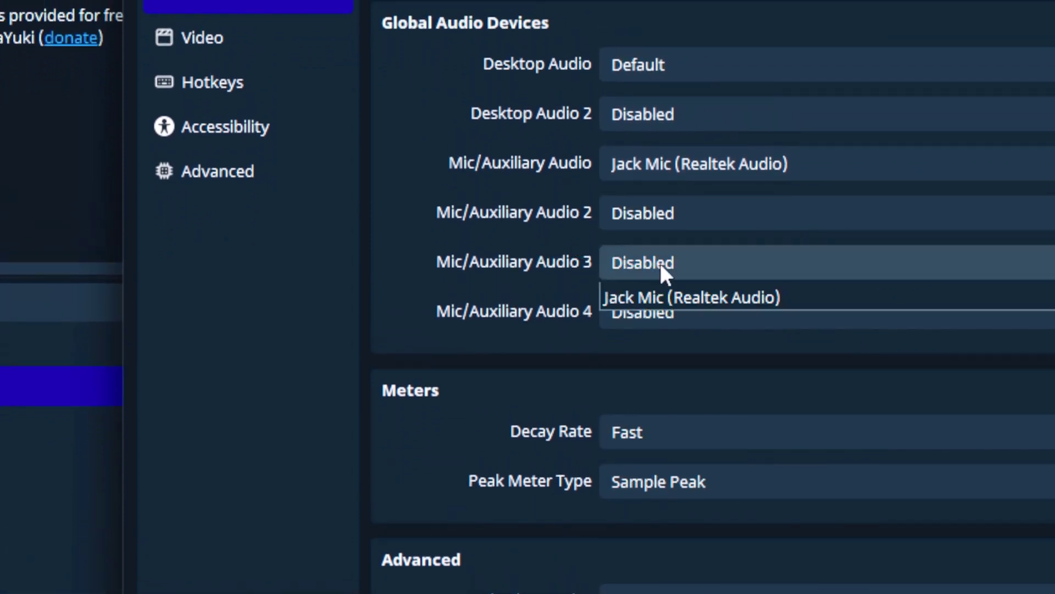
scroll(668, 360, down, 1)
click(545, 206)
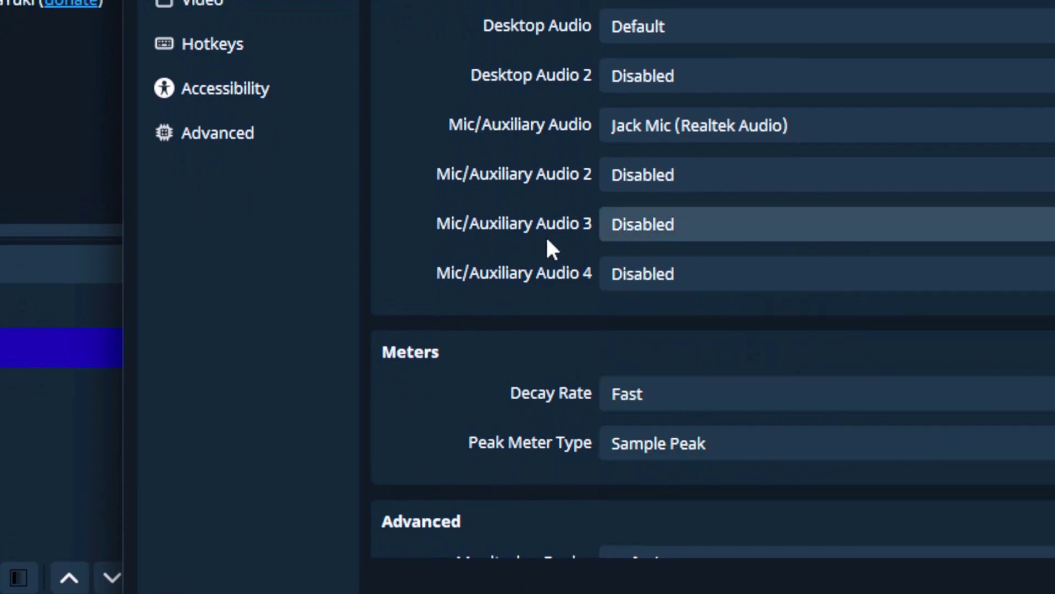
click(647, 243)
scroll(667, 369, down, 2)
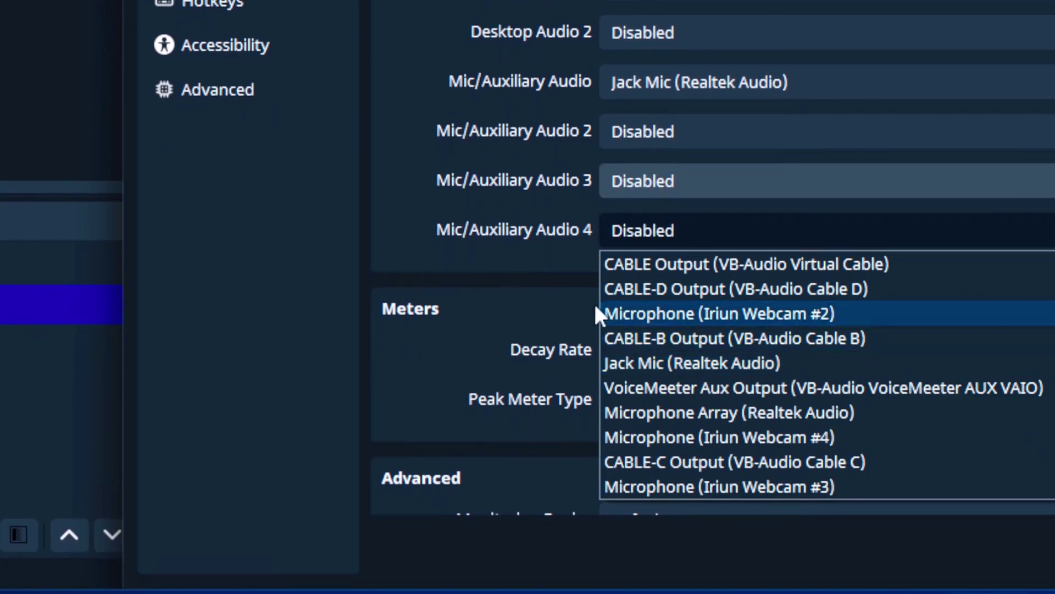
click(543, 250)
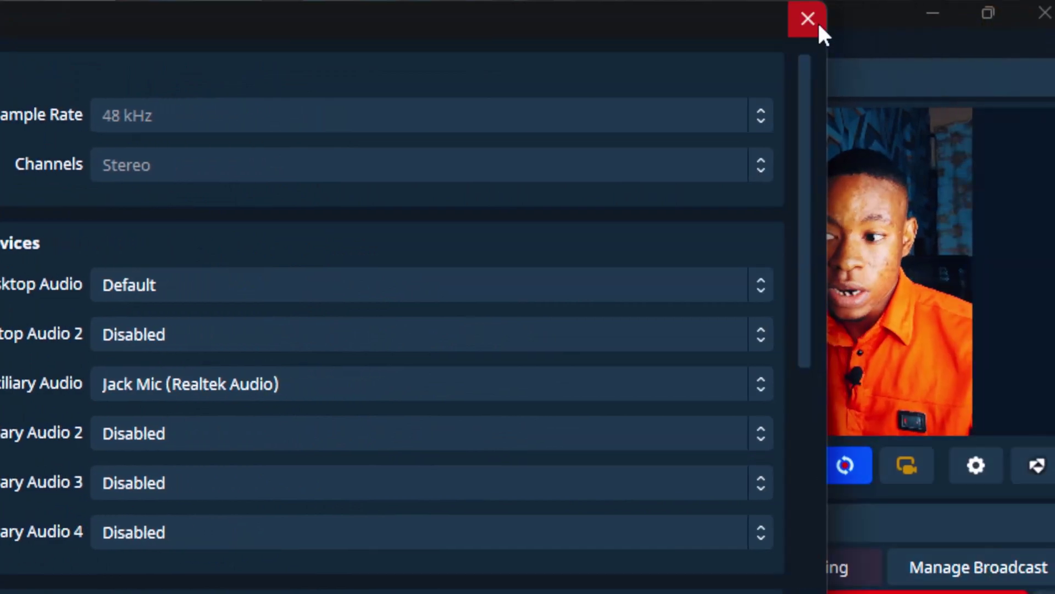
click(817, 22)
Choose Track 1 as the Source Record filter's audio track and review the global audio devices in the settings again.
click(269, 345)
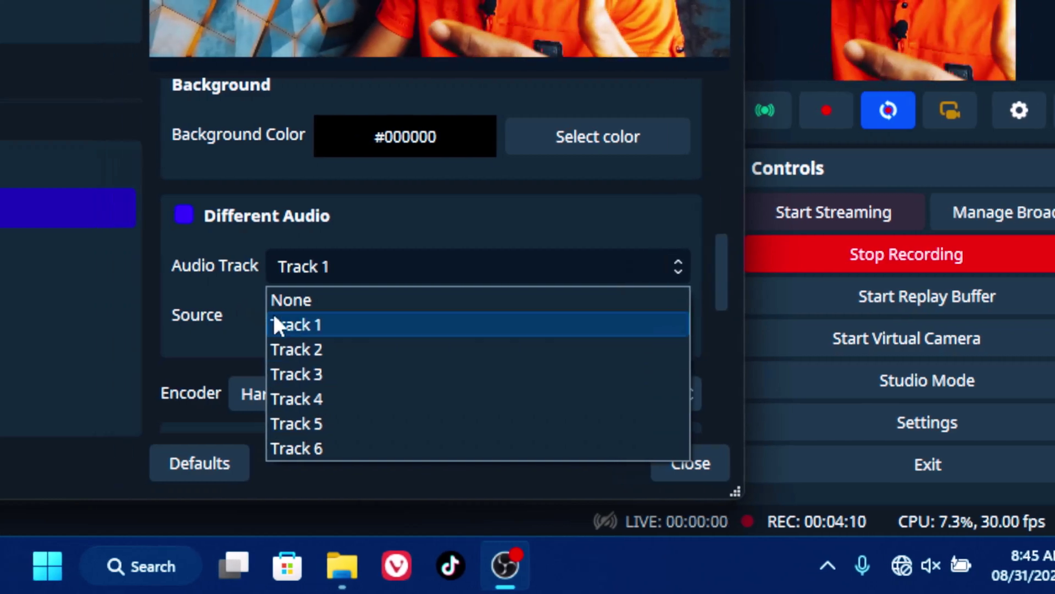
click(278, 324)
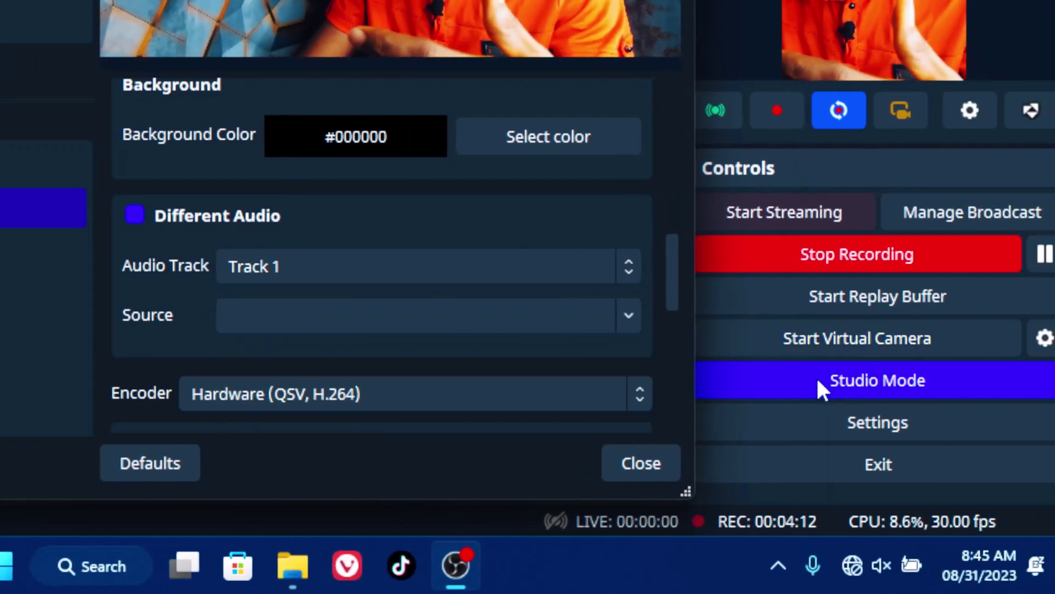
click(825, 426)
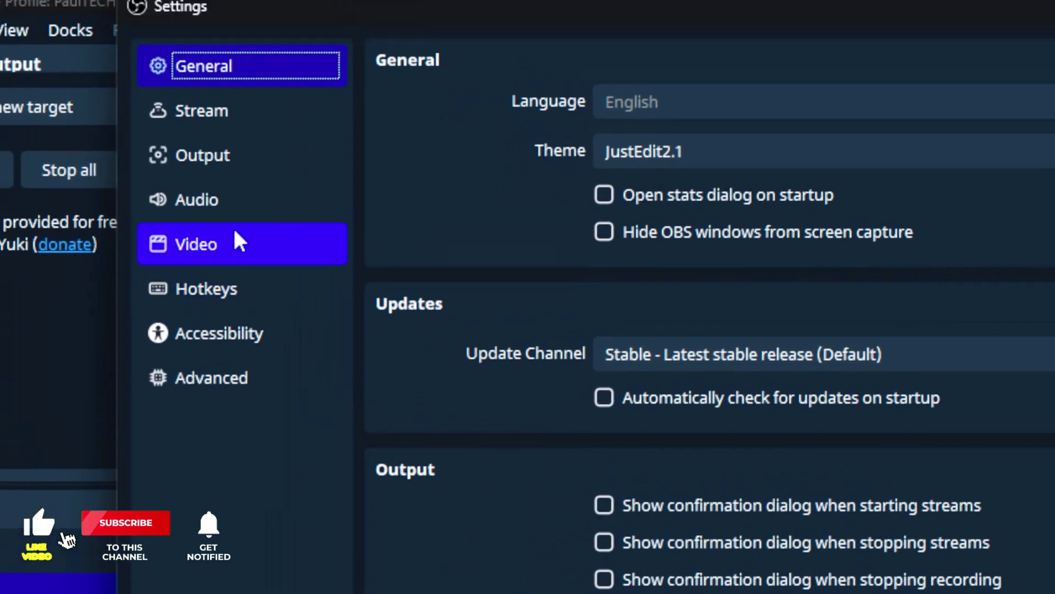
click(148, 161)
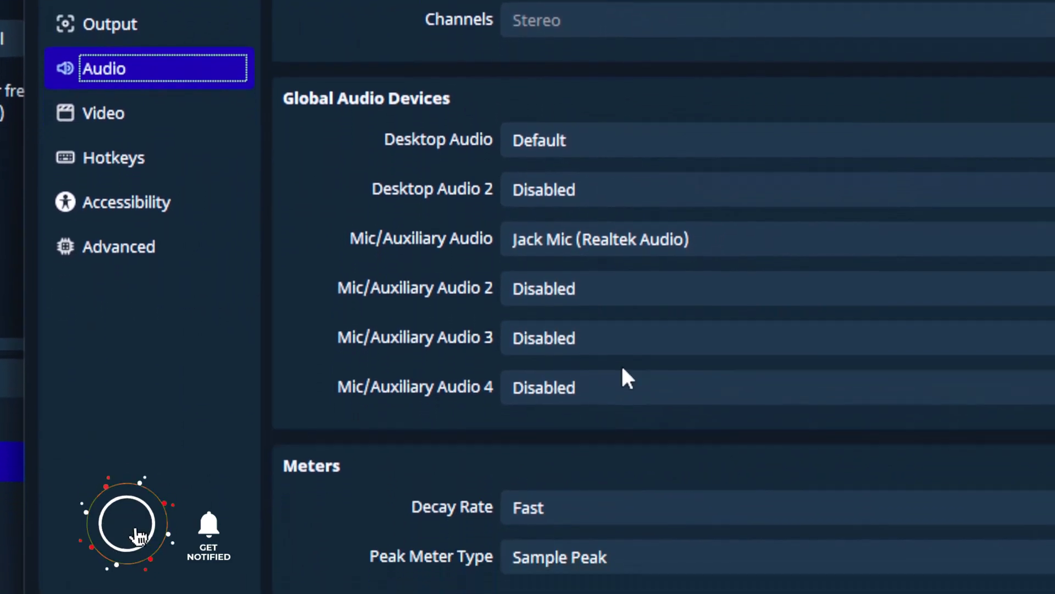
click(822, 23)
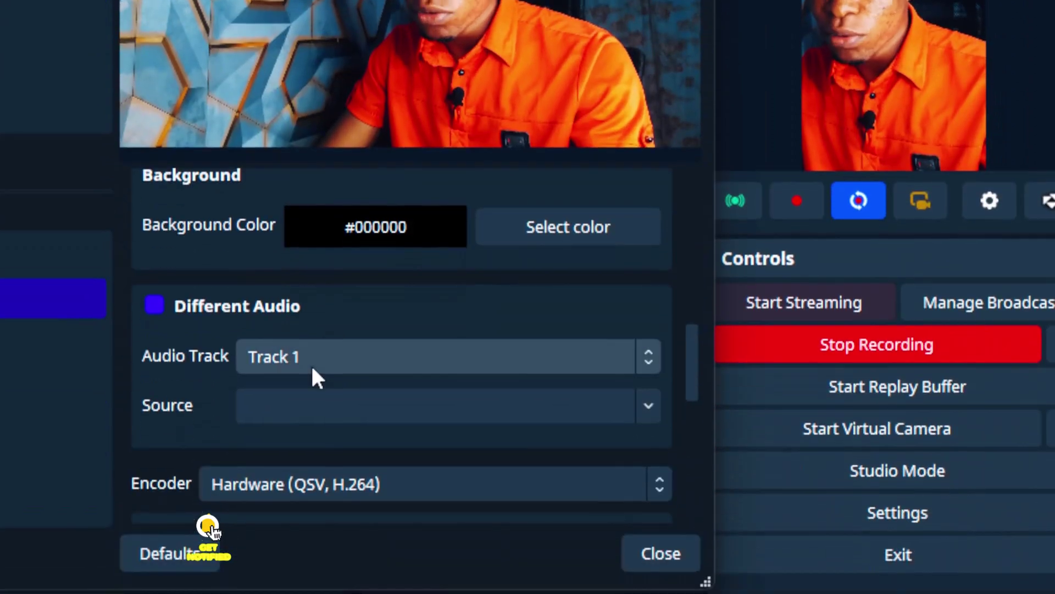
Check the audio track options once more, turn off Different Audio in the Source Record filter and close the filters.
click(311, 363)
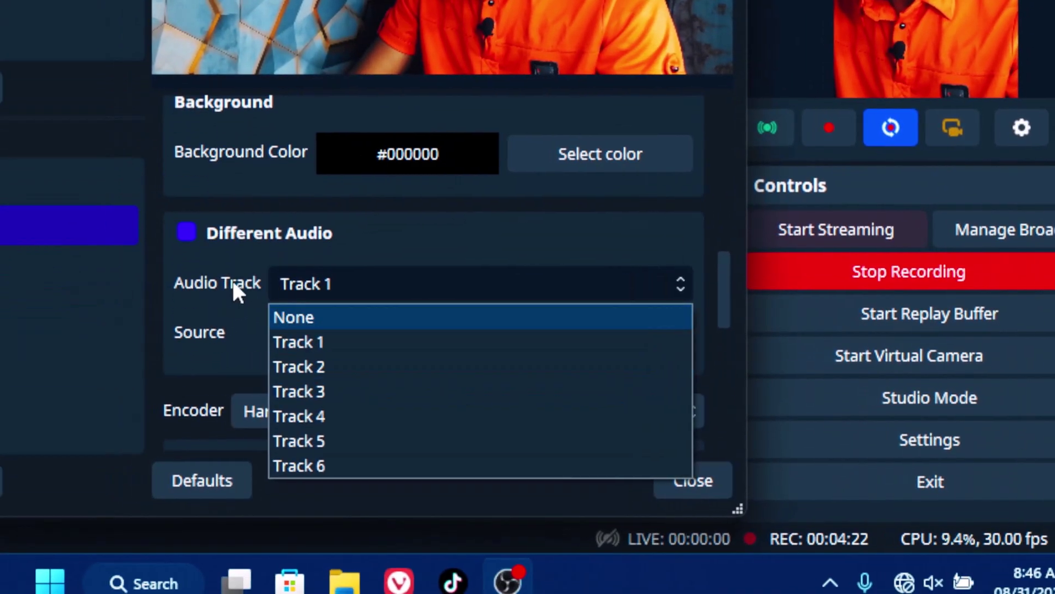
click(234, 281)
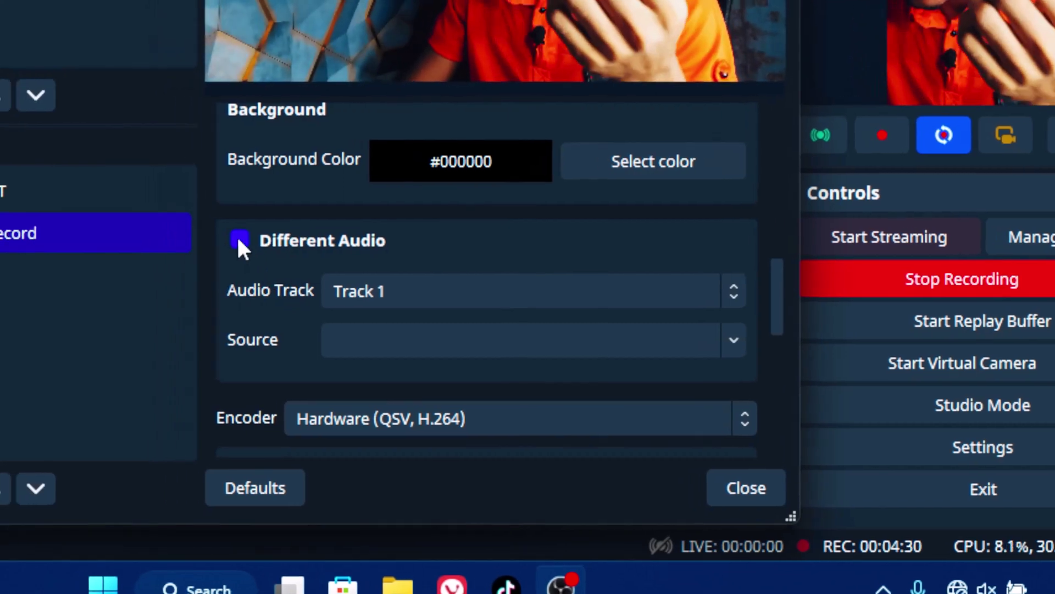
click(240, 242)
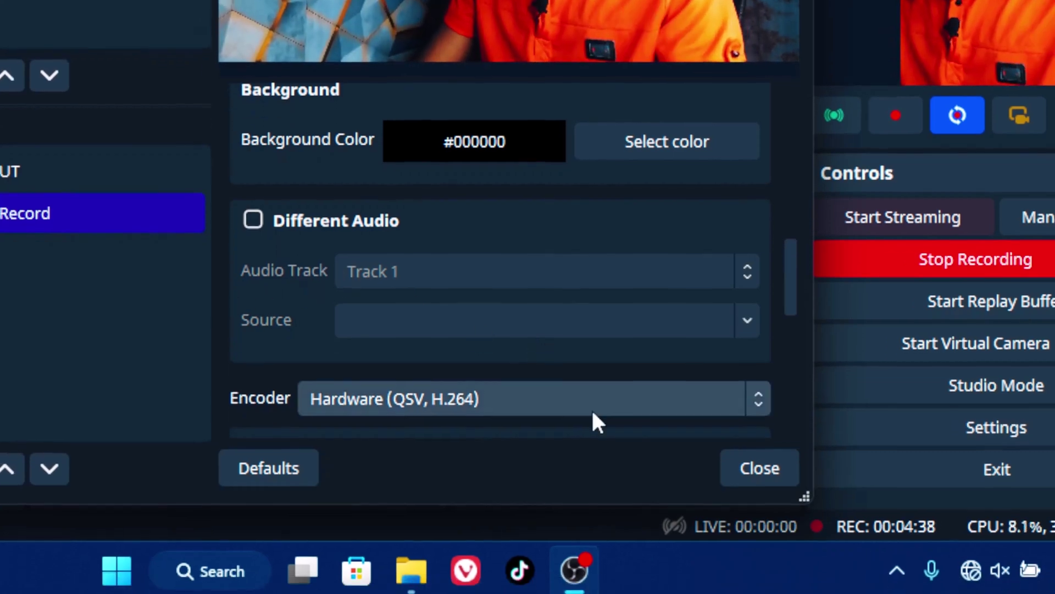
click(758, 463)
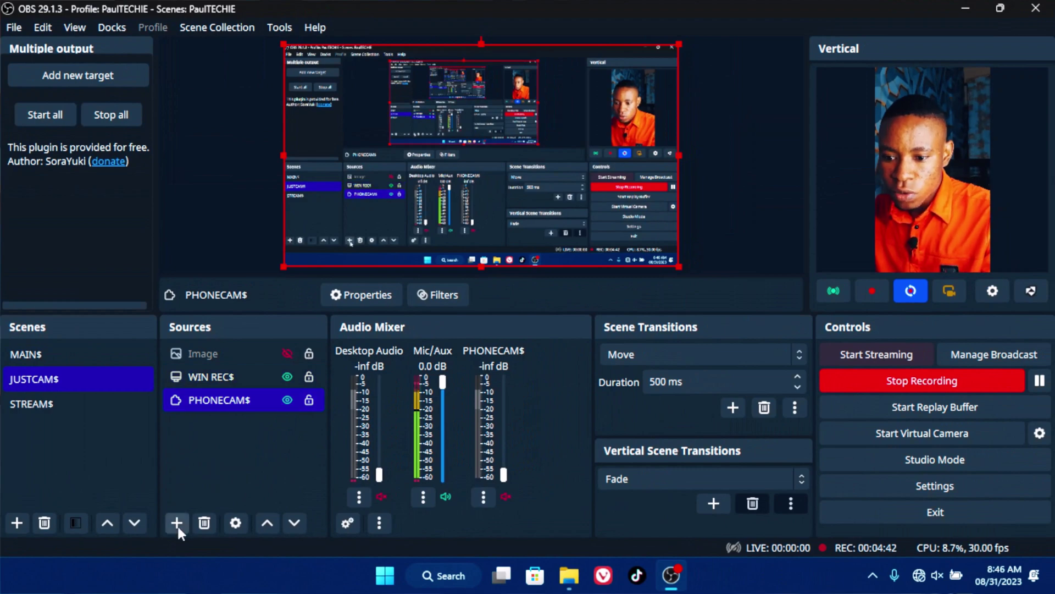
Add a new Video Capture Device source to the JUSTCAM$ scene with Integrated Webcam as its device.
click(176, 523)
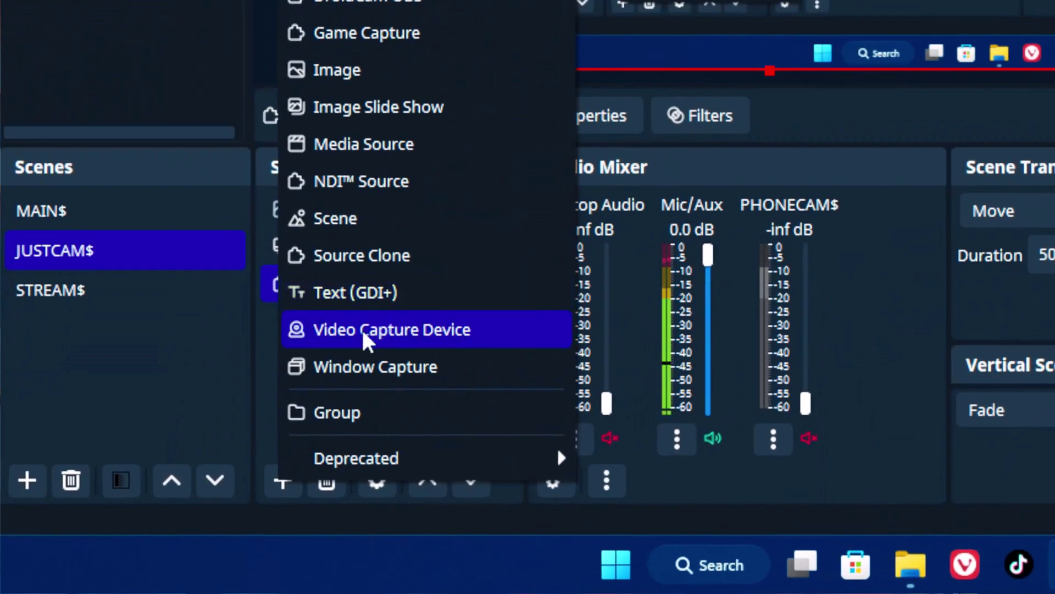
click(381, 332)
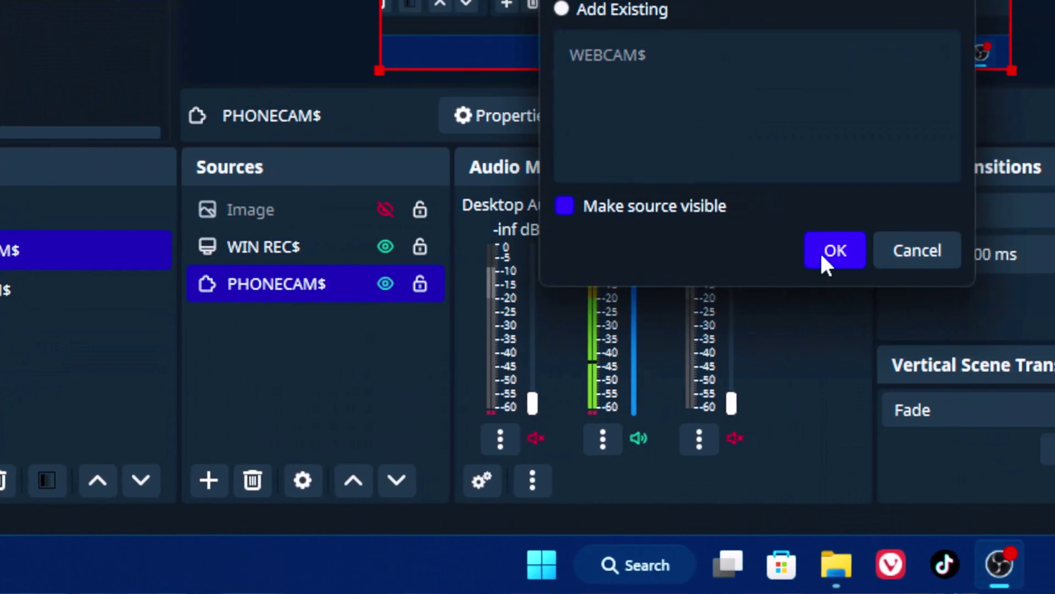
click(899, 263)
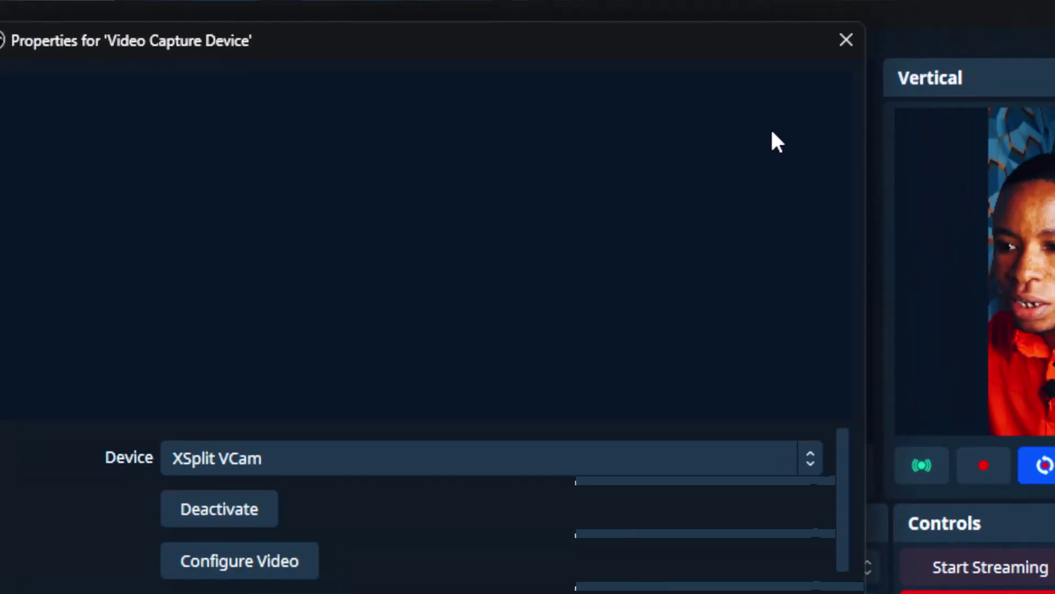
click(769, 457)
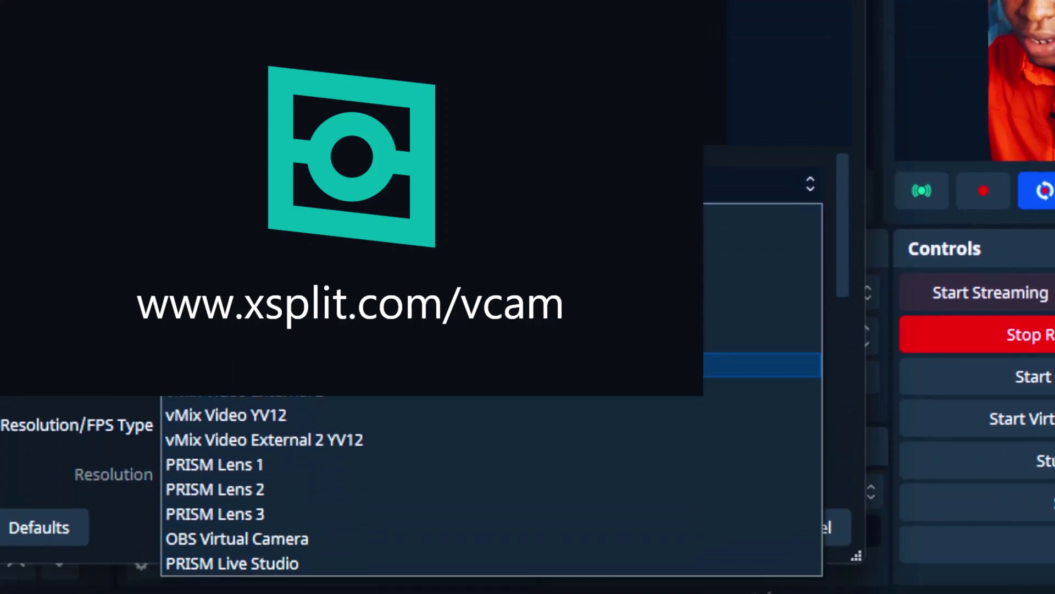
click(605, 330)
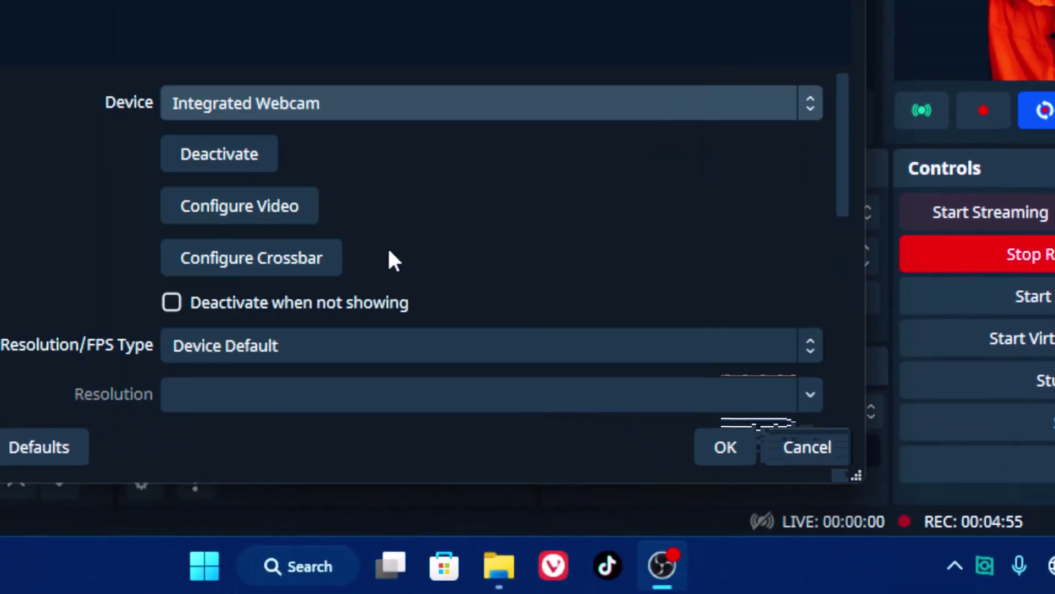
Enable the use of a custom audio device in the Video Capture Device source's properties.
scroll(236, 263, down, 10)
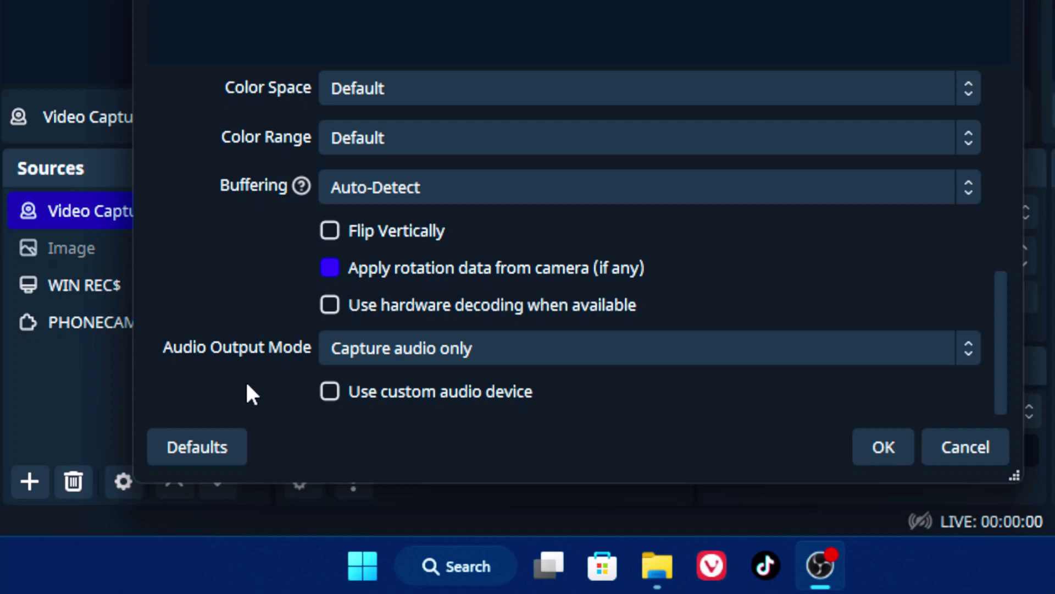
click(330, 391)
scroll(228, 280, down, 3)
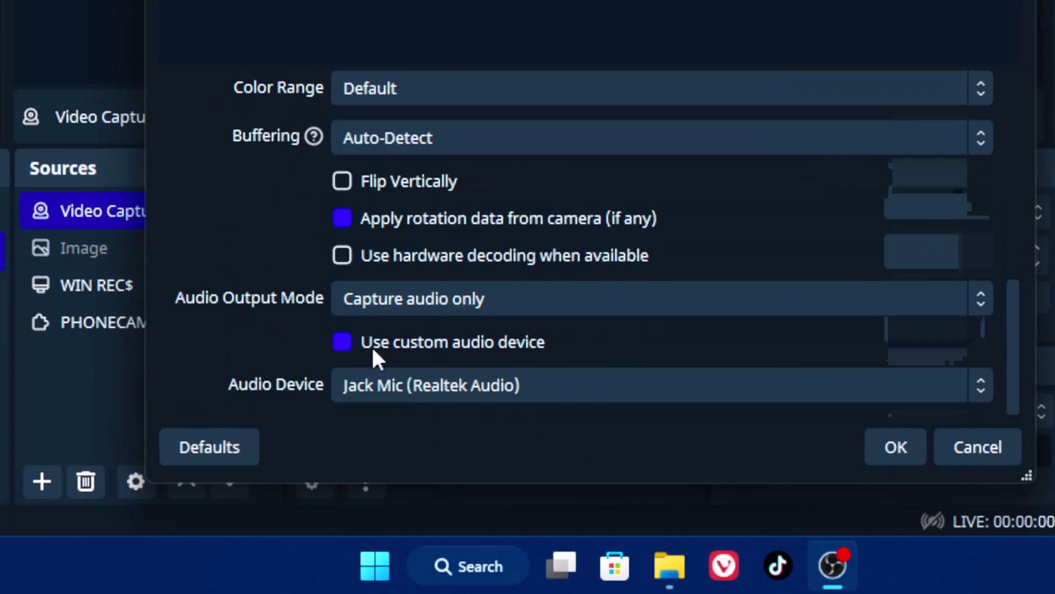
Examine the audio devices that can be assigned to the Video Capture Device source, leaving Jack Mic (Realtek Audio) selected.
click(471, 395)
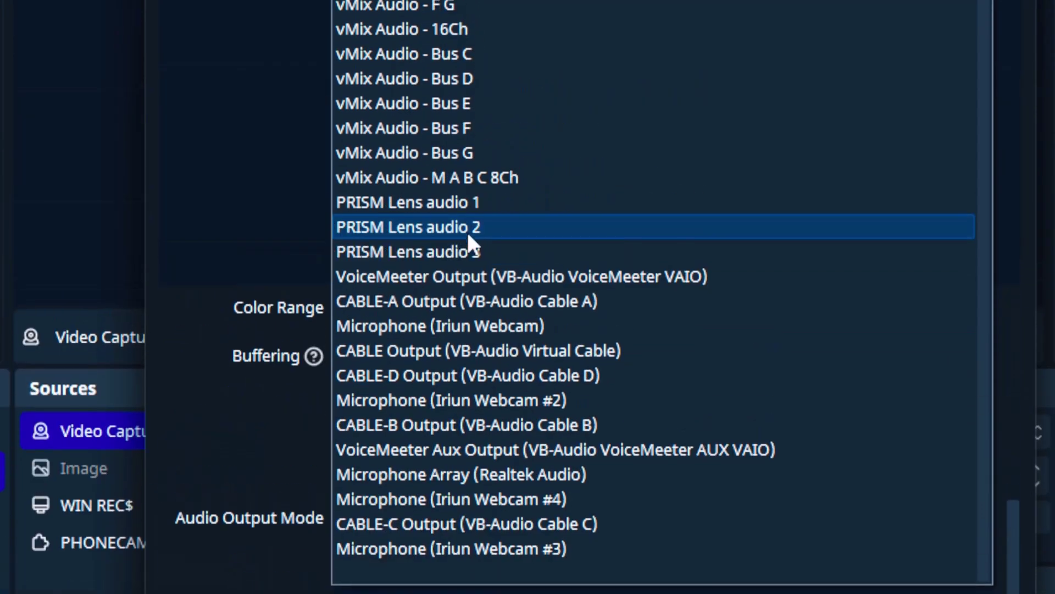
scroll(467, 232, up, 1)
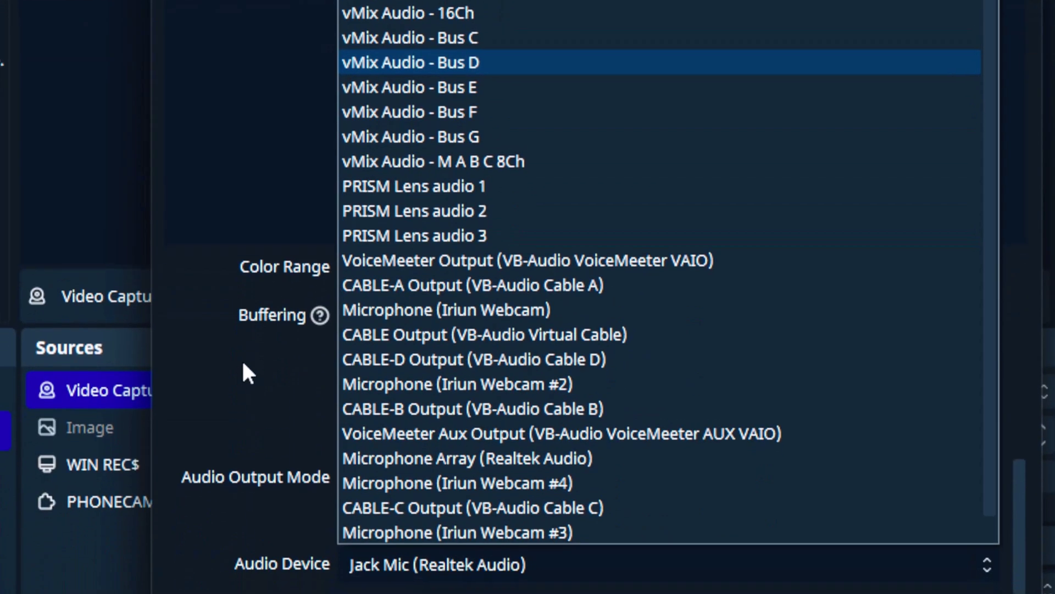
click(323, 372)
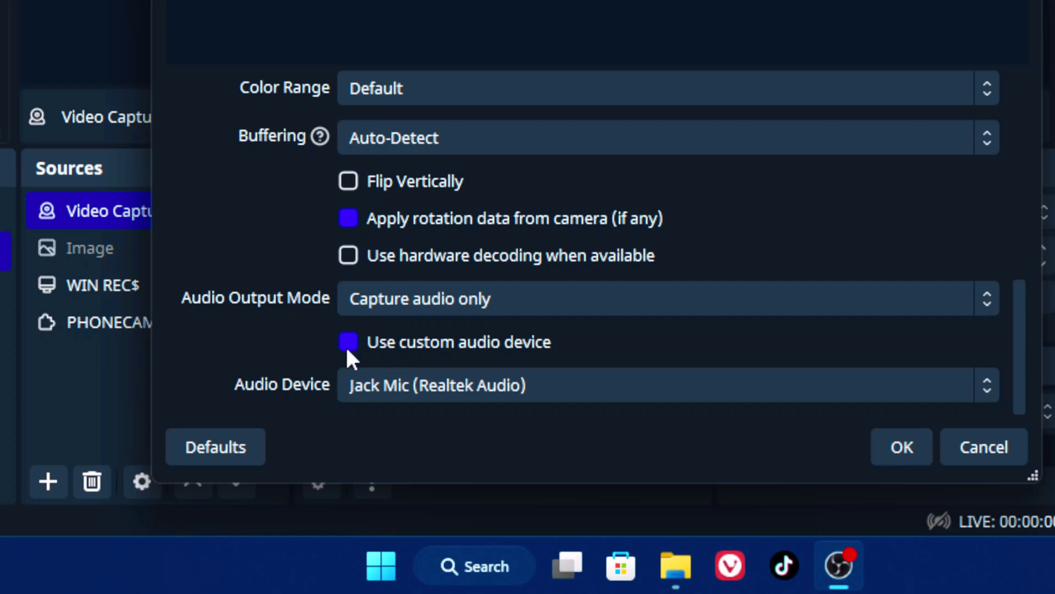
click(369, 394)
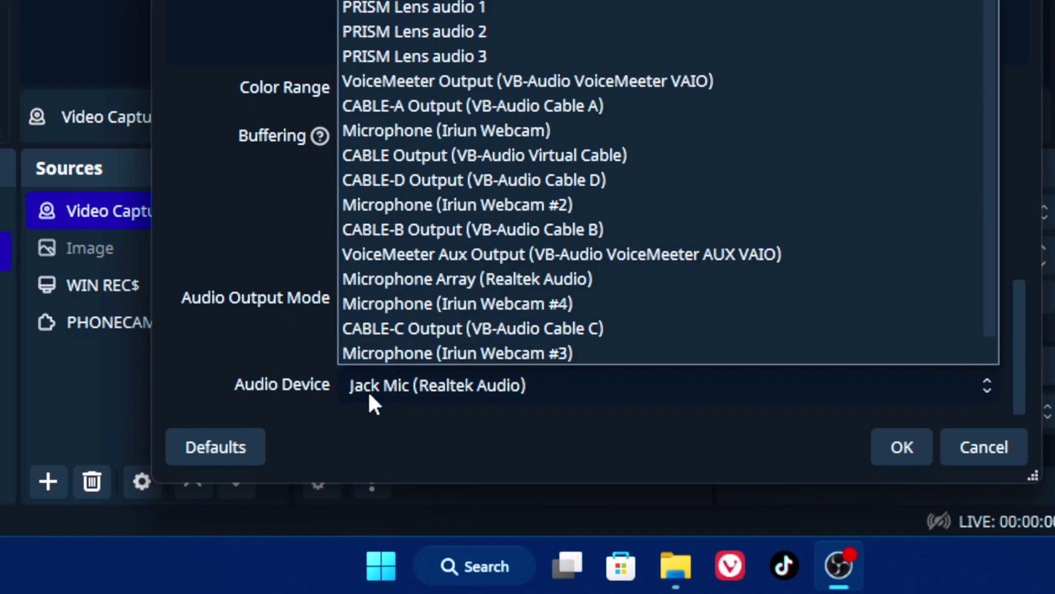
click(319, 365)
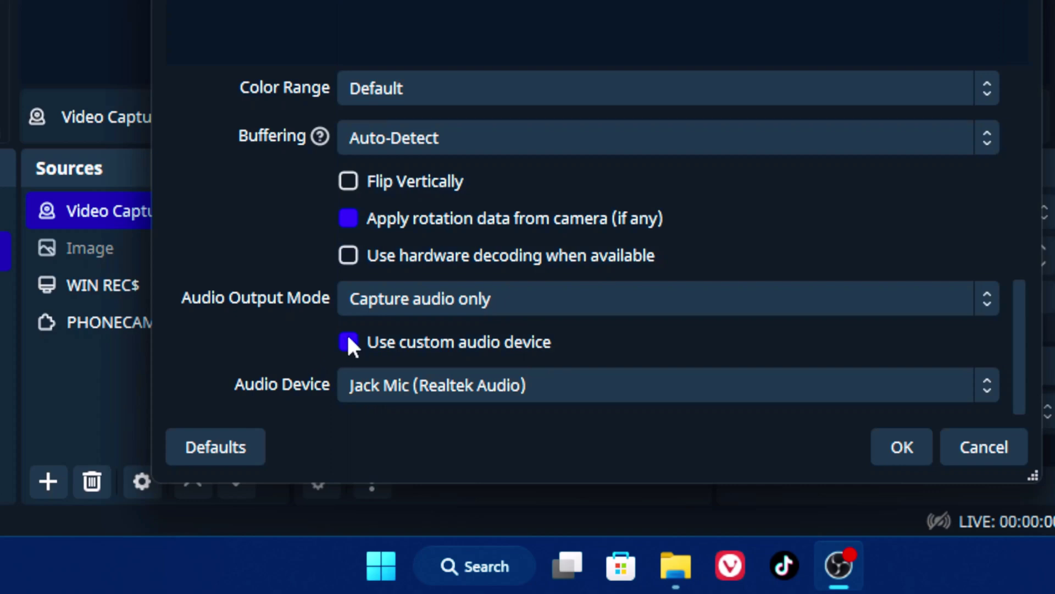
scroll(348, 346, up, 5)
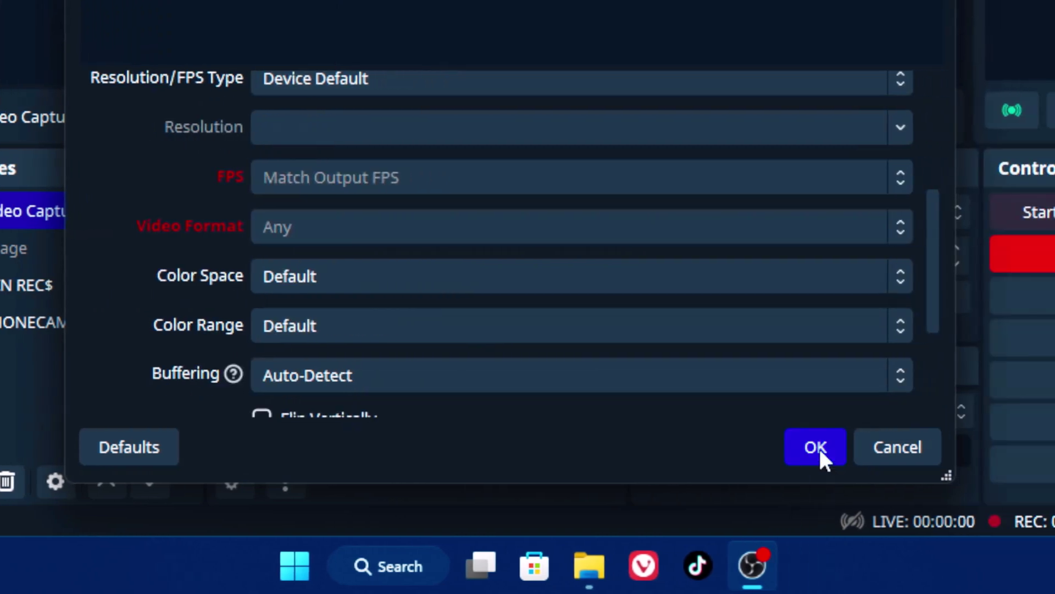
Cancel the Video Capture Device source's properties and open the filters of the PHONECAM$ source.
click(904, 447)
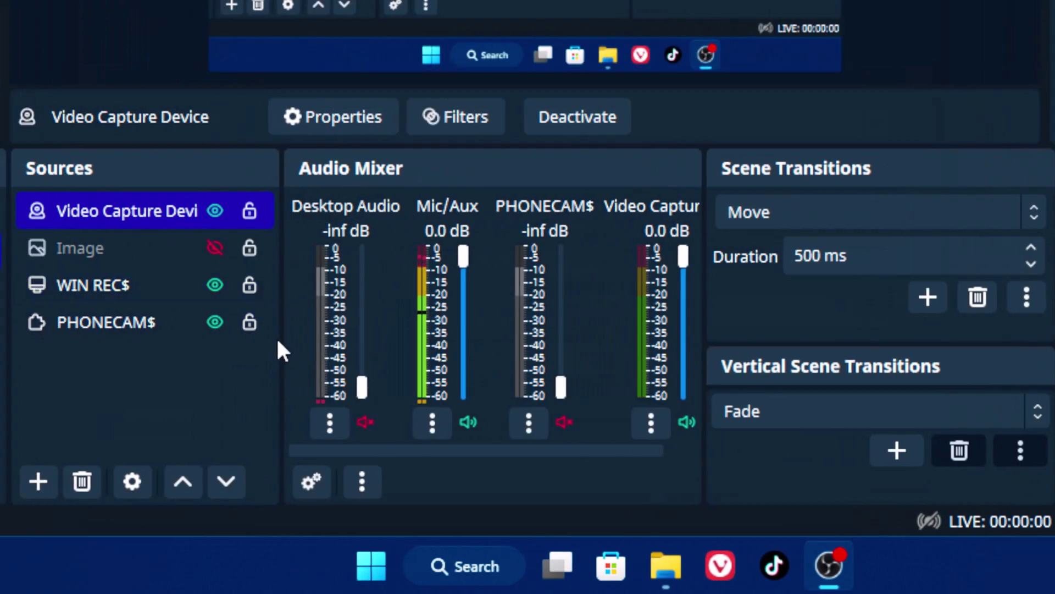
click(133, 323)
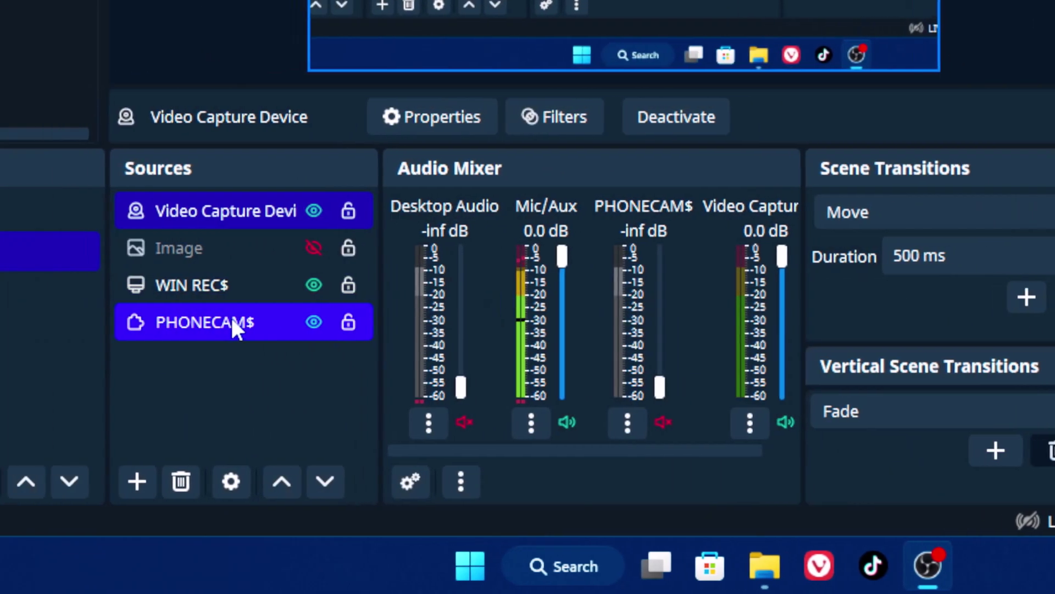
right_click(134, 323)
click(646, 27)
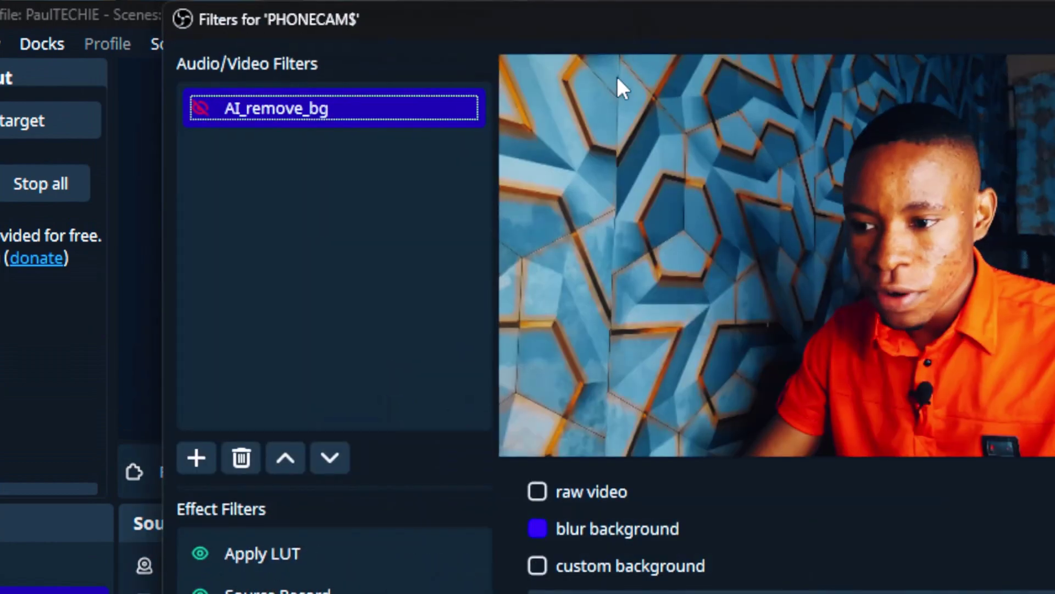
Examine the replay buffer, stream and background settings of PHONECAM$'s Source Record filter and close the filters.
click(330, 425)
scroll(632, 445, down, 5)
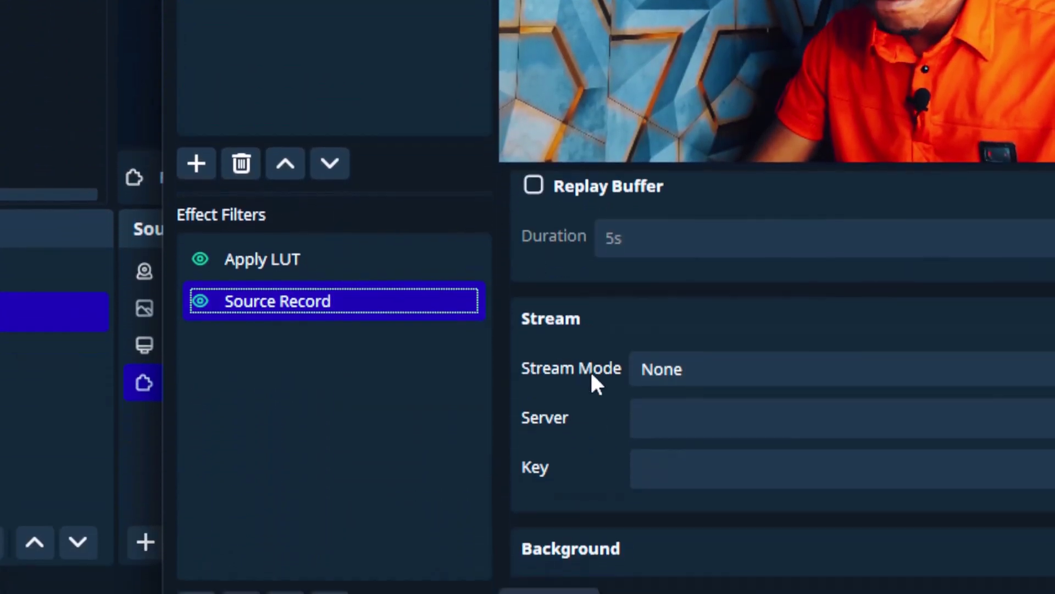
scroll(584, 352, down, 6)
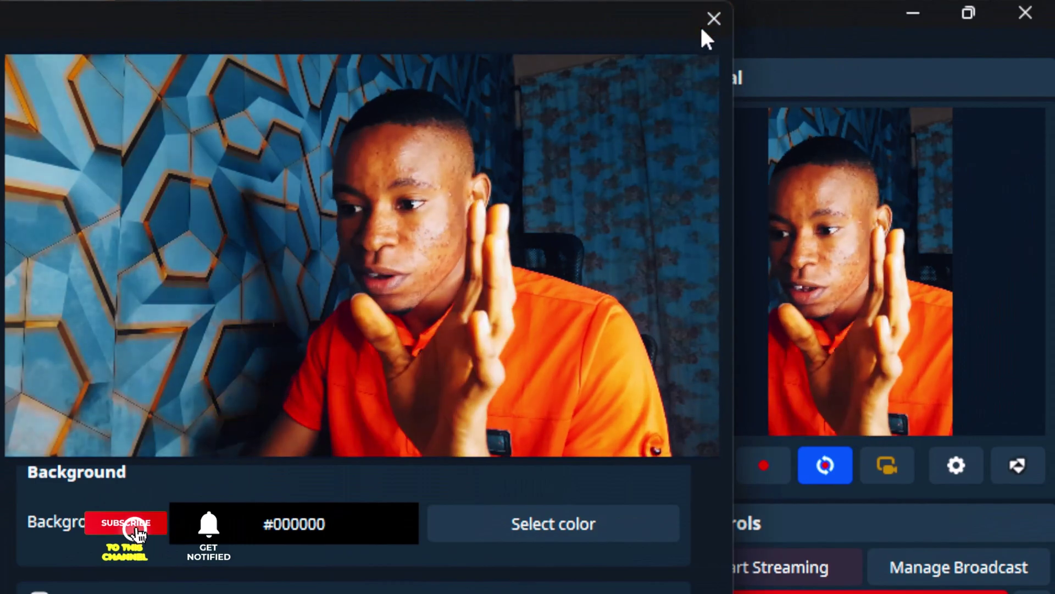
click(709, 19)
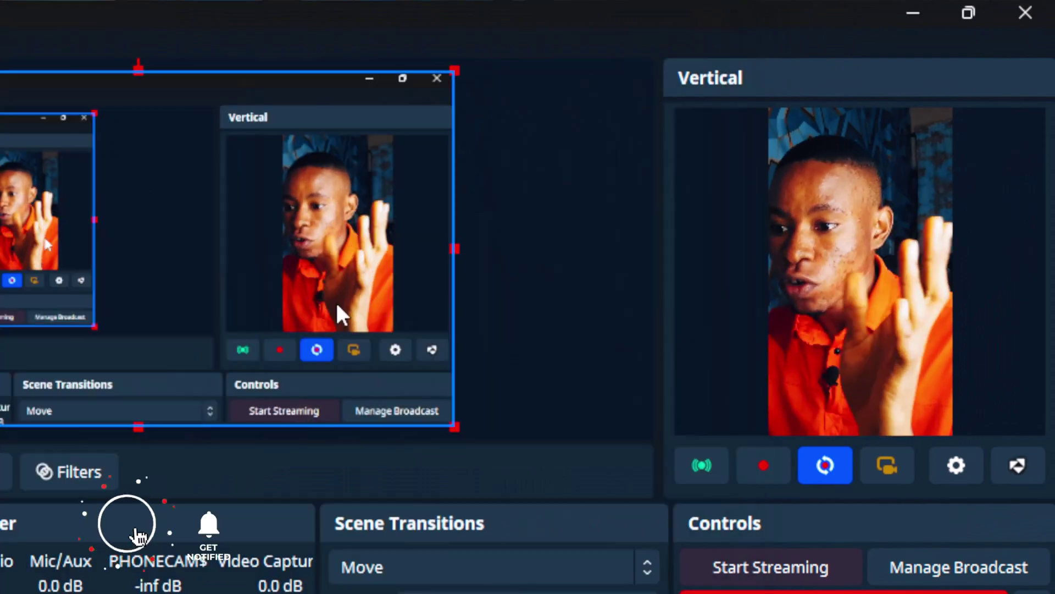